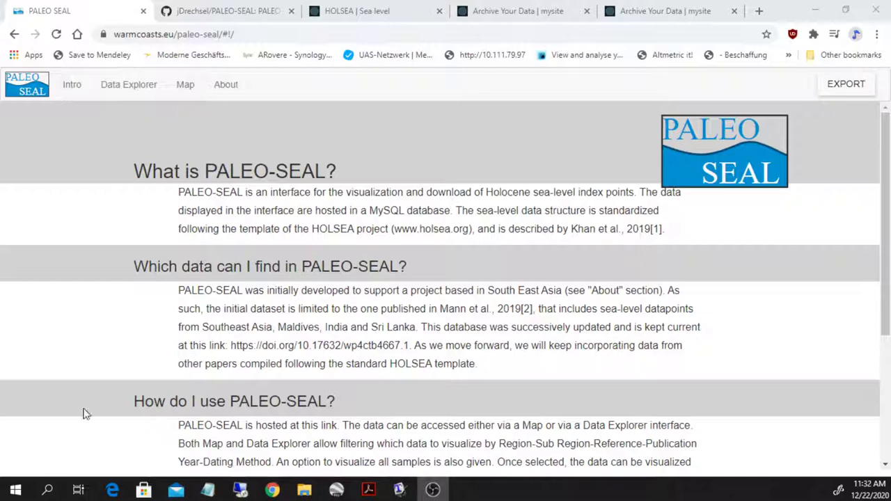
Step: Go to the HOLSEA site's Archive Your Data page and scroll to the Data Template files
left_click(385, 14)
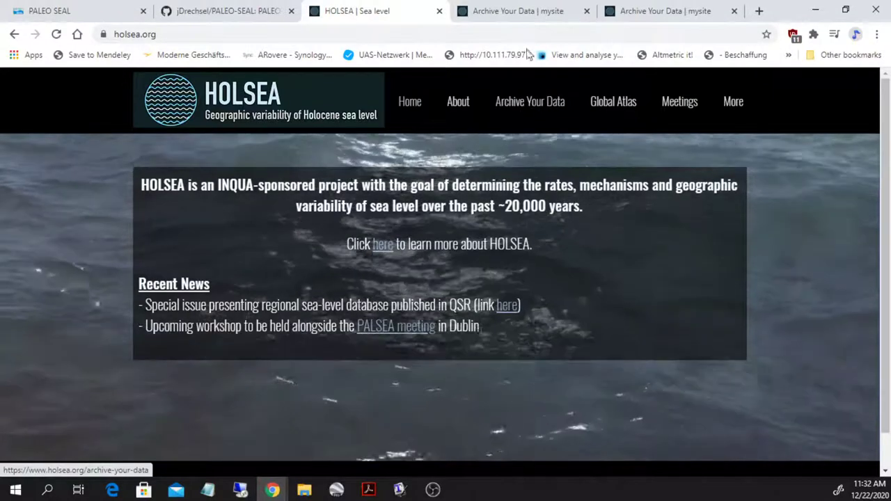
left_click(515, 11)
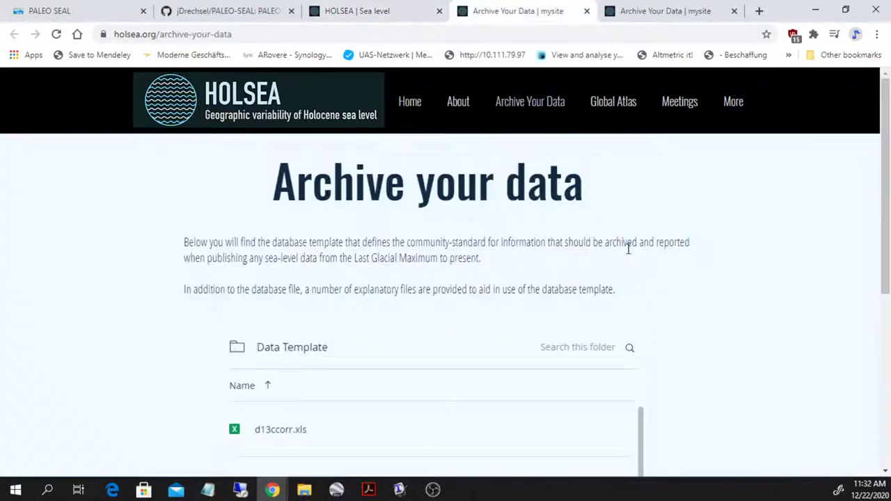
scroll(696, 294, "down", 3)
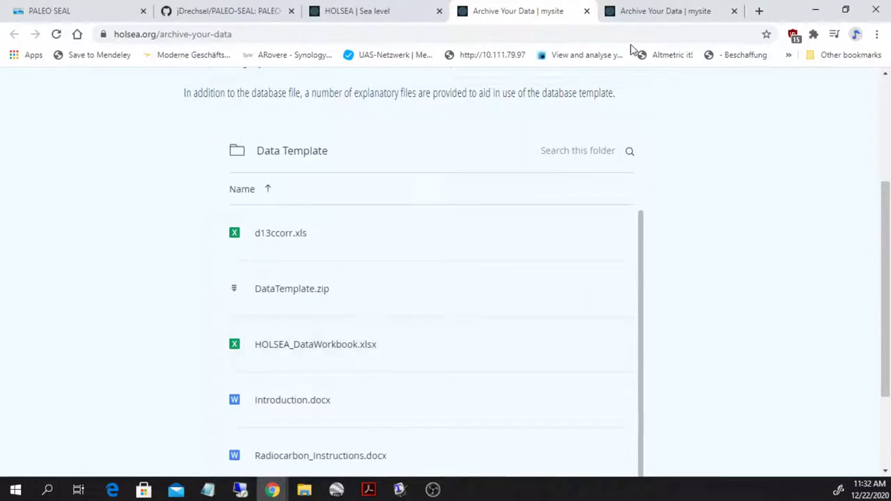
Step: Open HOLSEA_DataWorkbook.xlsx and browse Explanation categories A through D.2 depth uncertainty fields
left_click(638, 14)
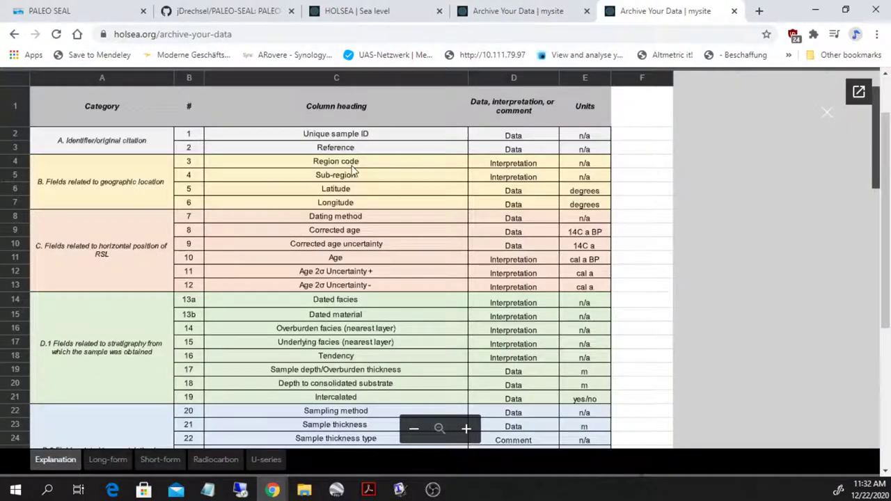
left_click(107, 150)
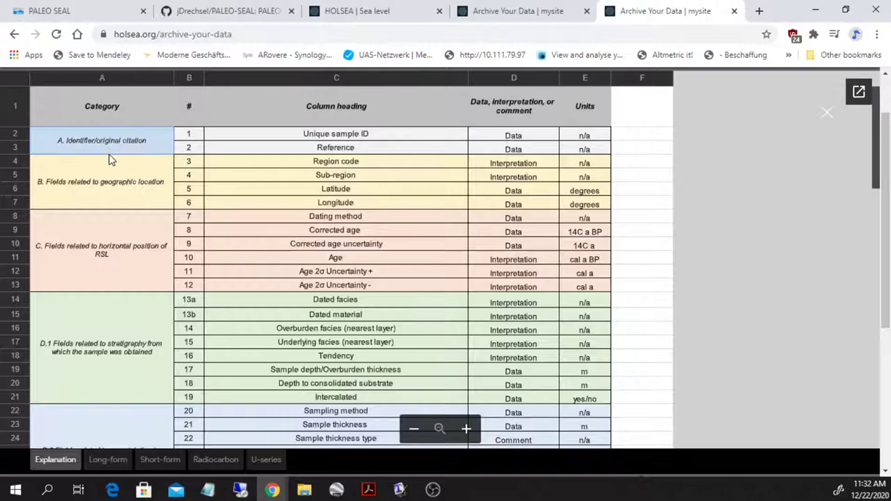
scroll(109, 160, "down", 1)
left_click(94, 123)
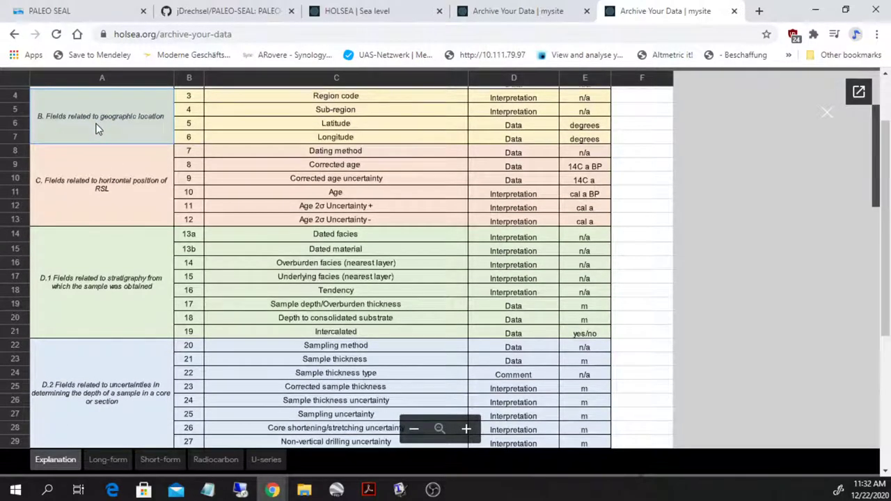
left_click(105, 189)
left_click(88, 292)
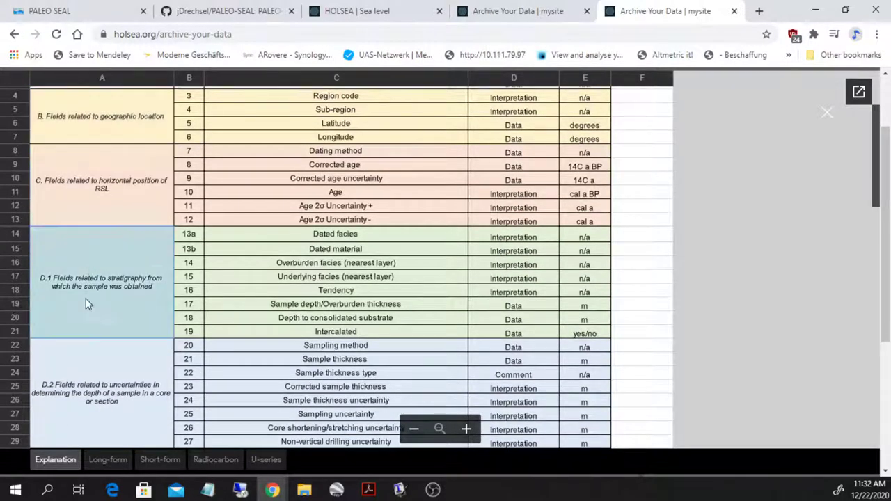
left_click(101, 340)
scroll(101, 287, "down", 1)
scroll(101, 286, "down", 1)
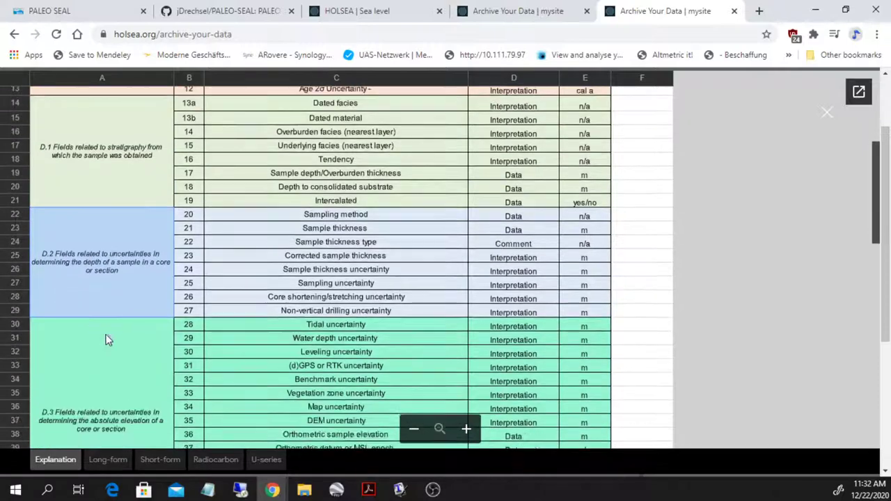
Step: View the Long-form, Short-form, Radiocarbon and U-series sheets, then go to the PALEO-SEAL GitHub repository
left_click(107, 460)
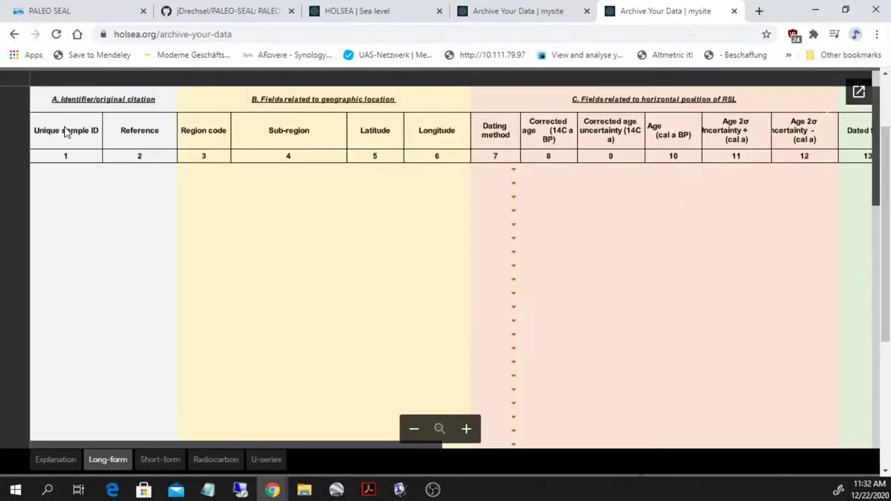
left_click(160, 460)
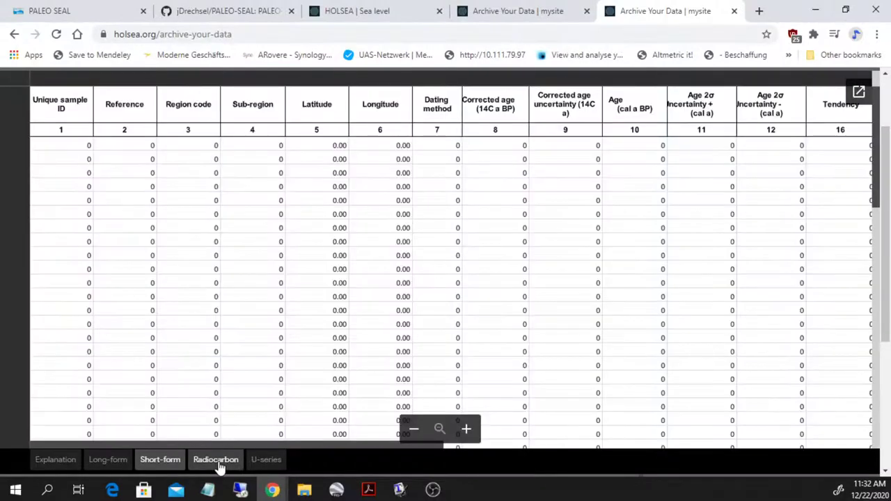
left_click(216, 463)
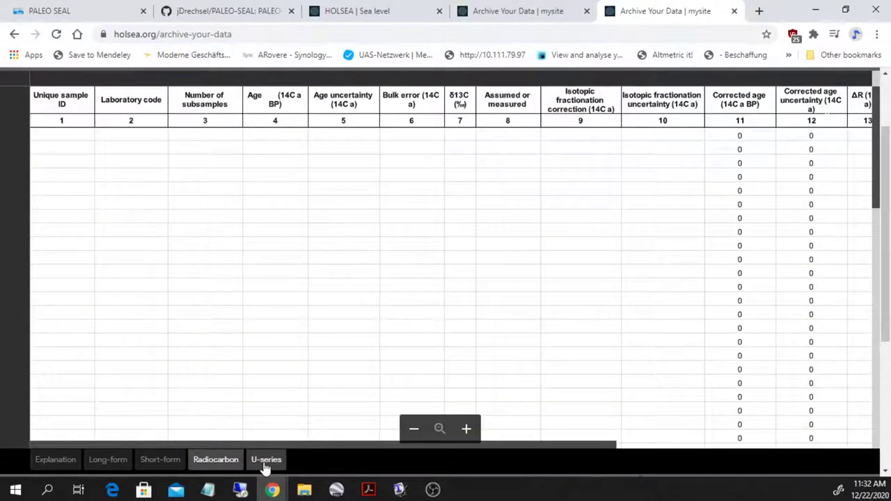
left_click(265, 463)
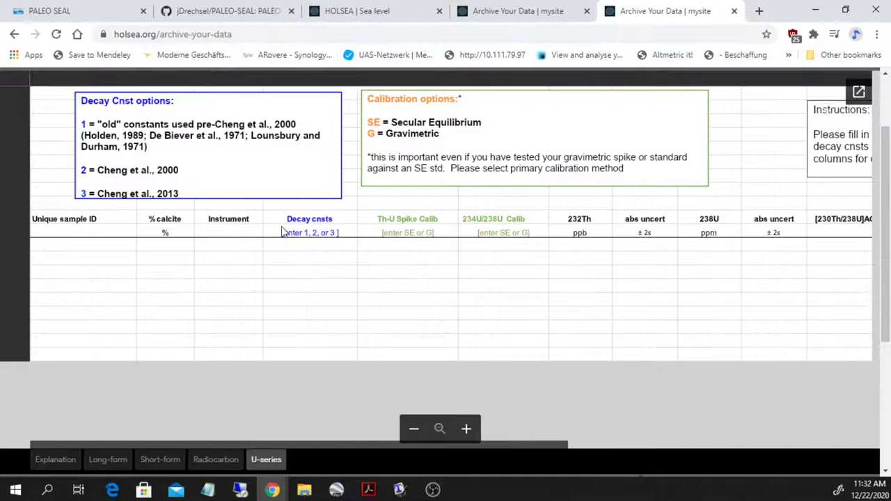
left_click(248, 14)
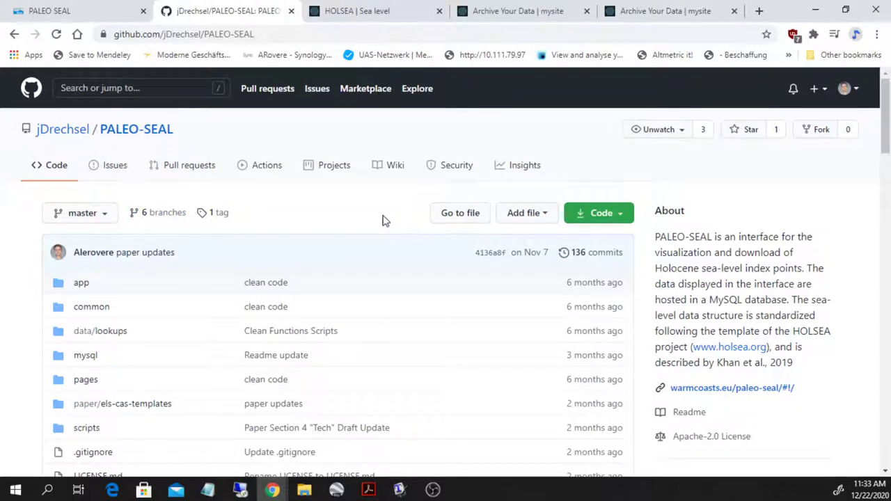
Step: Look at the repository's Code clone and download options, then dismiss them
scroll(389, 219, "down", 1)
left_click(606, 160)
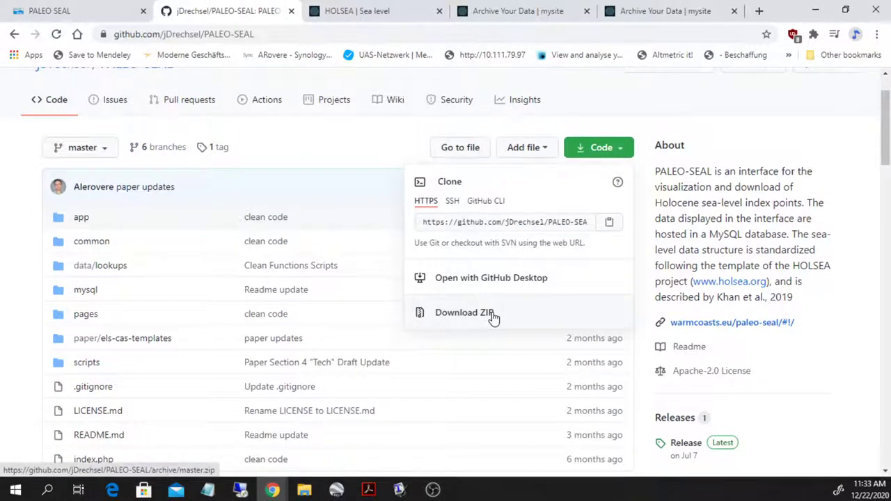
left_click(330, 131)
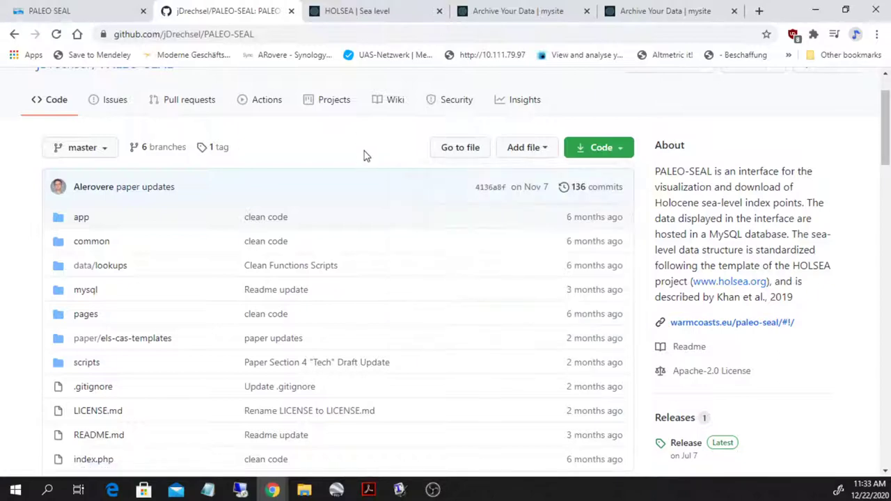
Step: Scroll the README down to the Quick start deployment steps
scroll(366, 156, "down", 4)
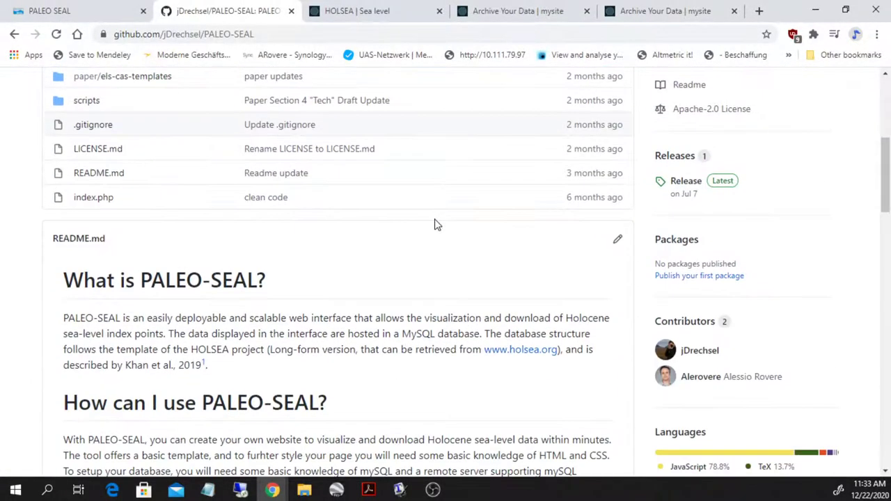
scroll(436, 224, "down", 3)
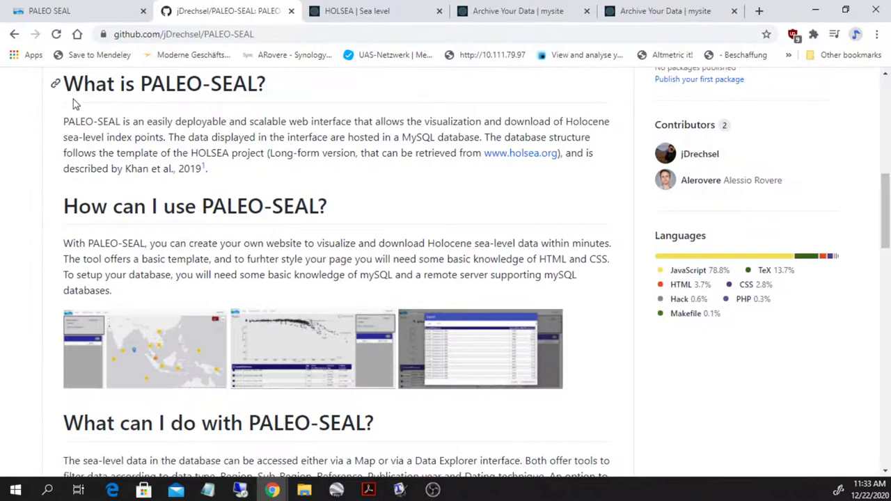
scroll(452, 189, "down", 4)
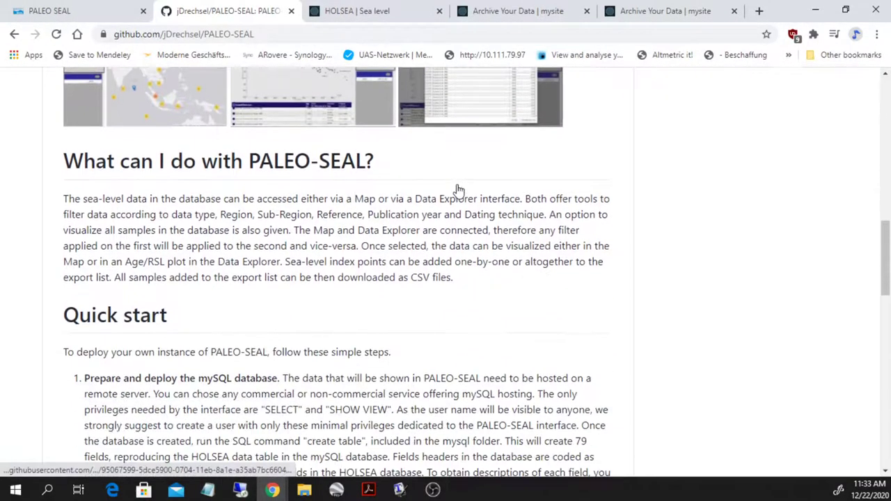
scroll(458, 189, "down", 2)
scroll(151, 102, "down", 2)
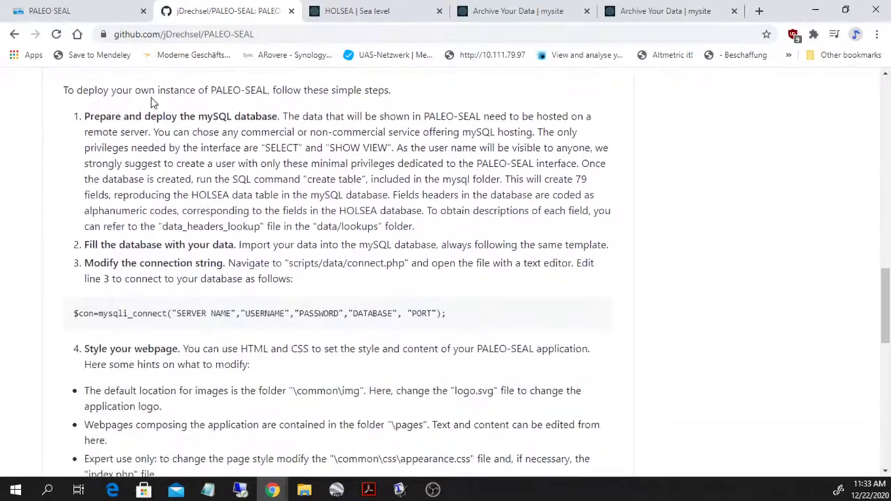
scroll(160, 133, "up", 1)
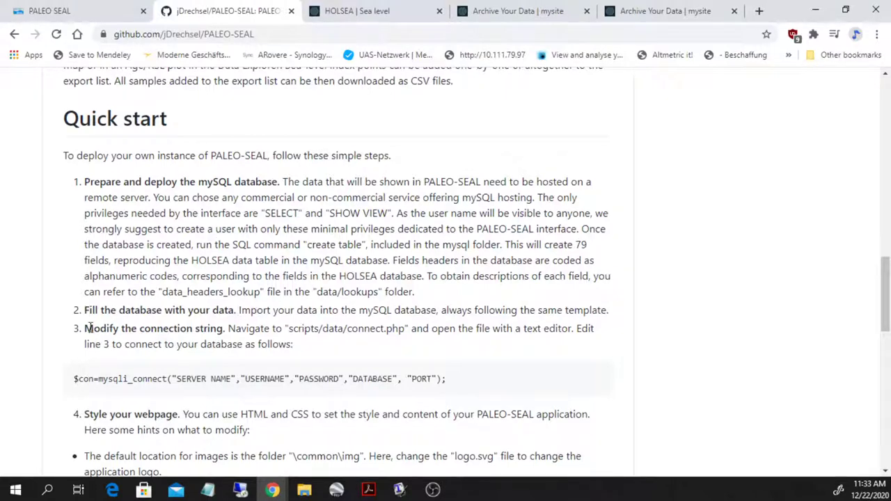
Step: Highlight the mysqli_connect code line, then read on to Working example and Acknowledgments
scroll(230, 328, "down", 1)
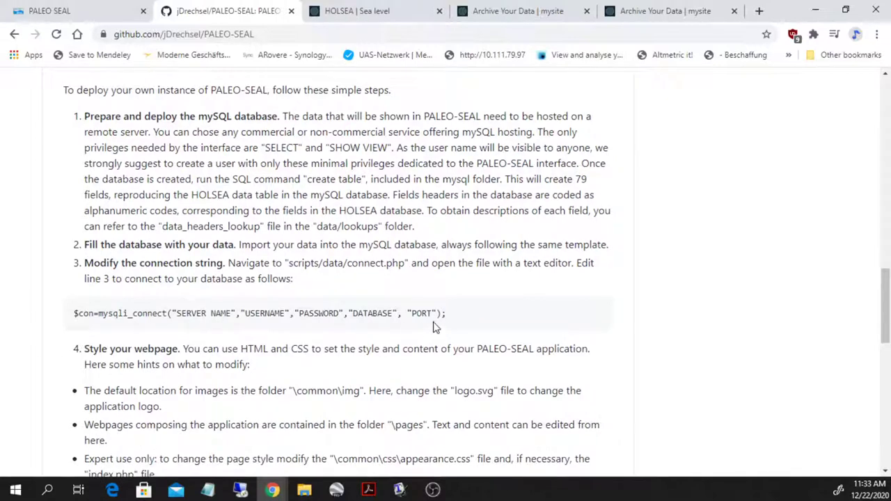
left_click_drag(449, 316, 72, 315)
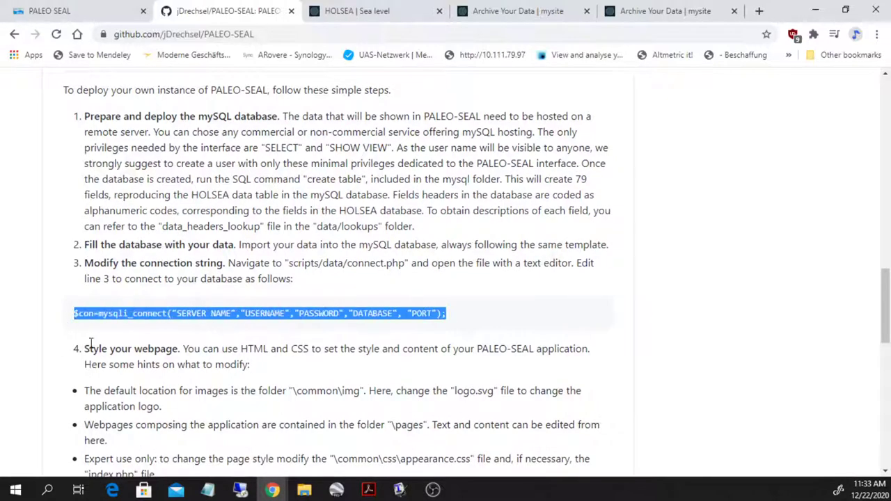
scroll(350, 238, "down", 2)
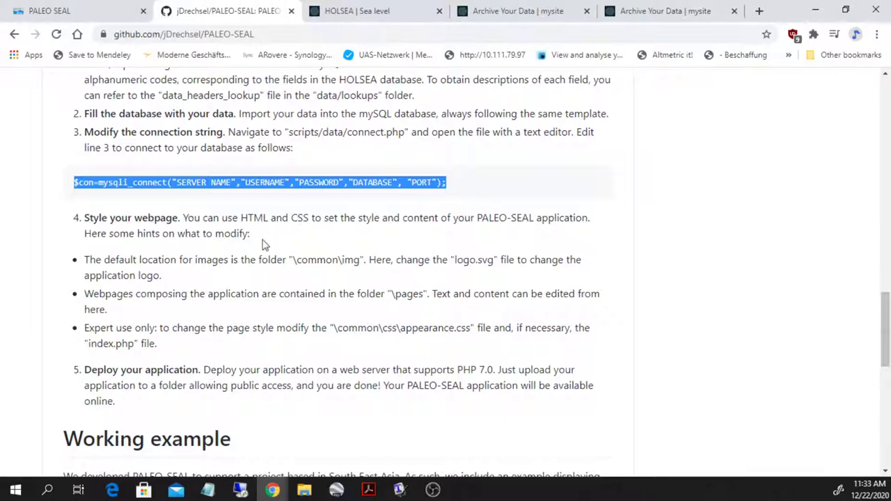
left_click(106, 369)
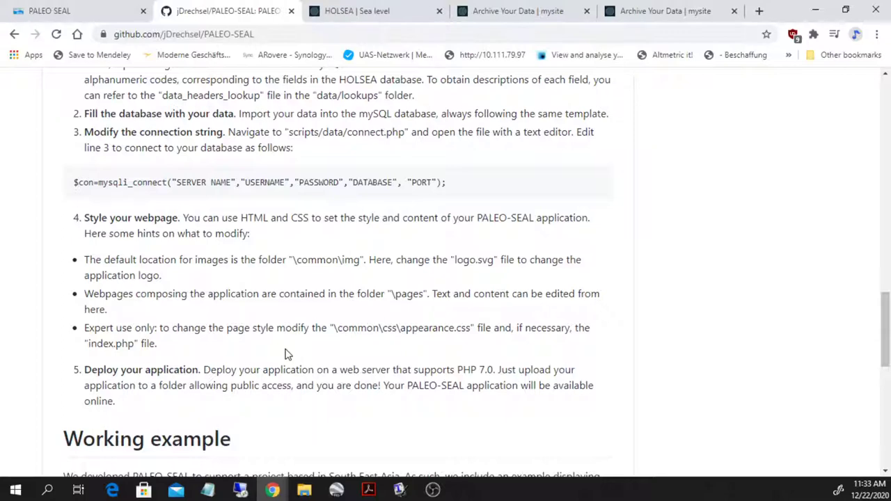
scroll(290, 285, "down", 3)
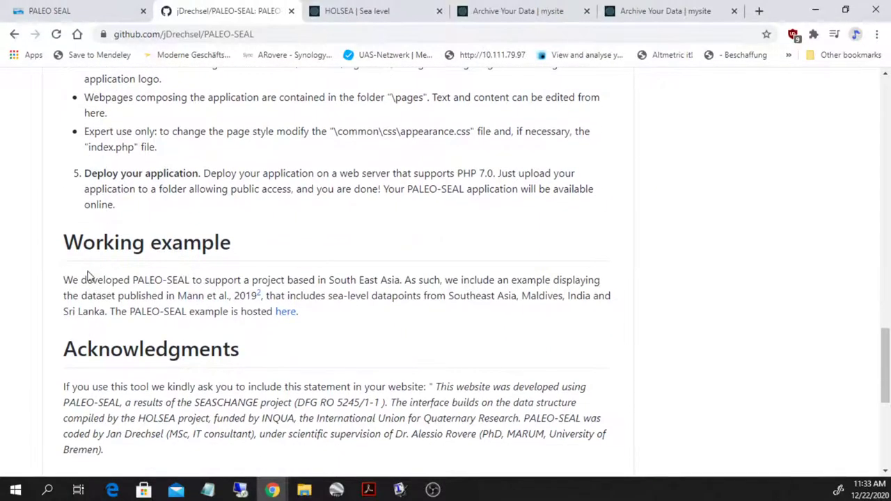
Step: Return to PALEO-SEAL, glance at the About acknowledgments, then read through the Intro page
left_click(61, 14)
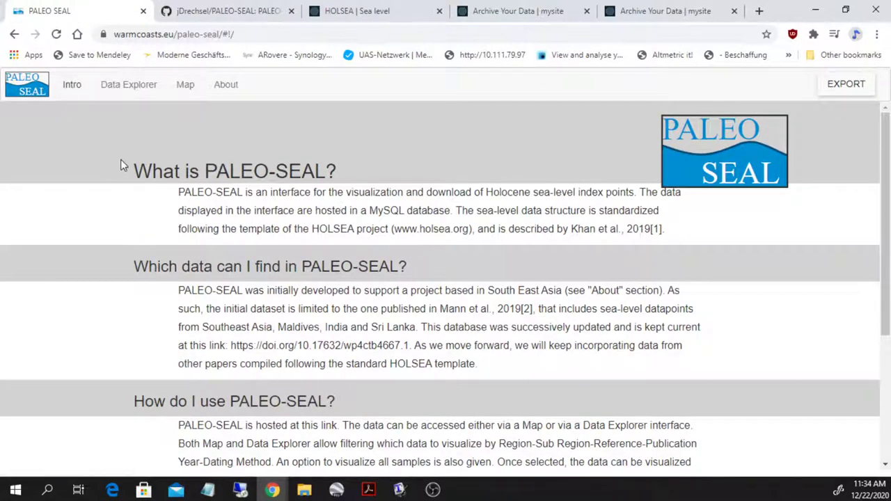
left_click(224, 89)
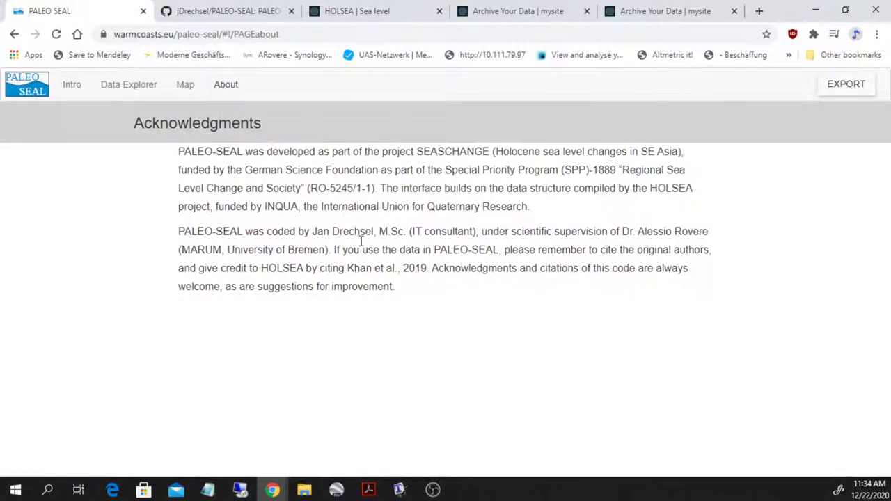
left_click(69, 87)
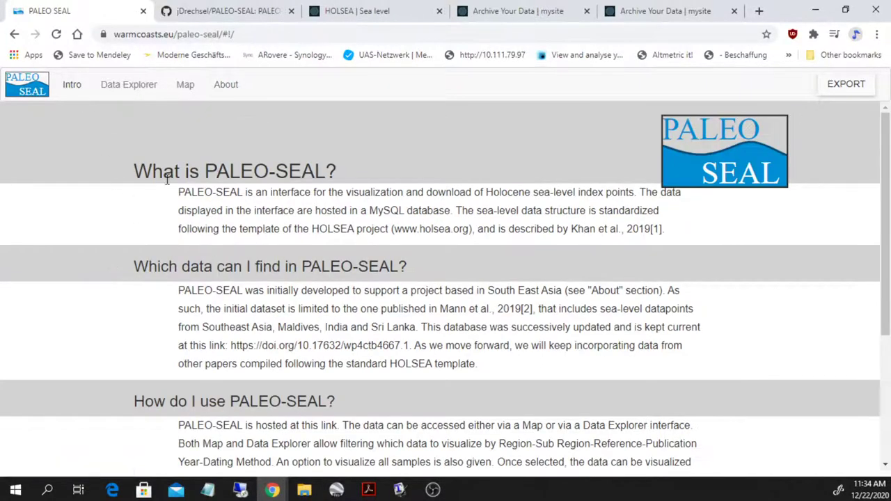
scroll(303, 243, "down", 2)
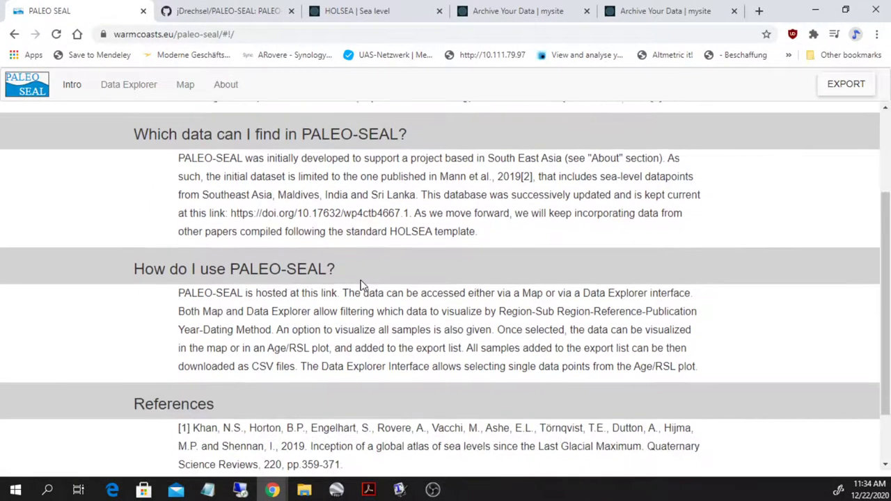
scroll(361, 263, "up", 1)
scroll(362, 263, "up", 1)
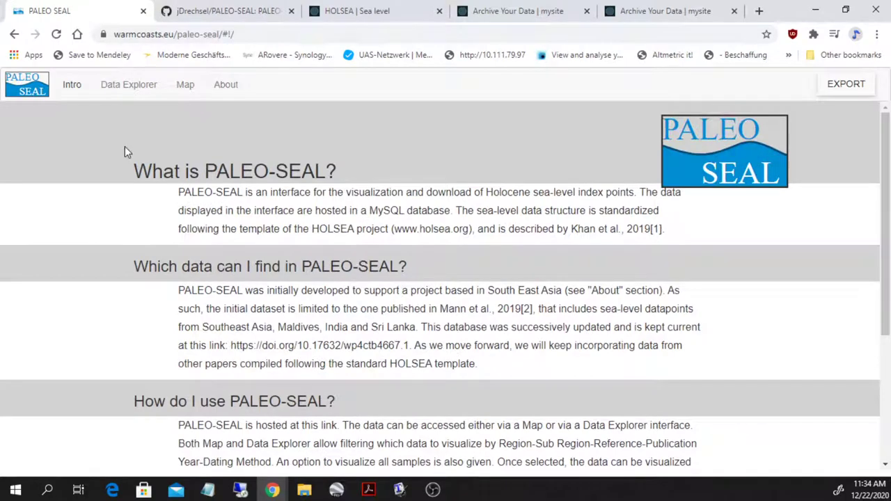
Step: Toggle back and forth between the Data Explorer chart view and the Map view
left_click(119, 90)
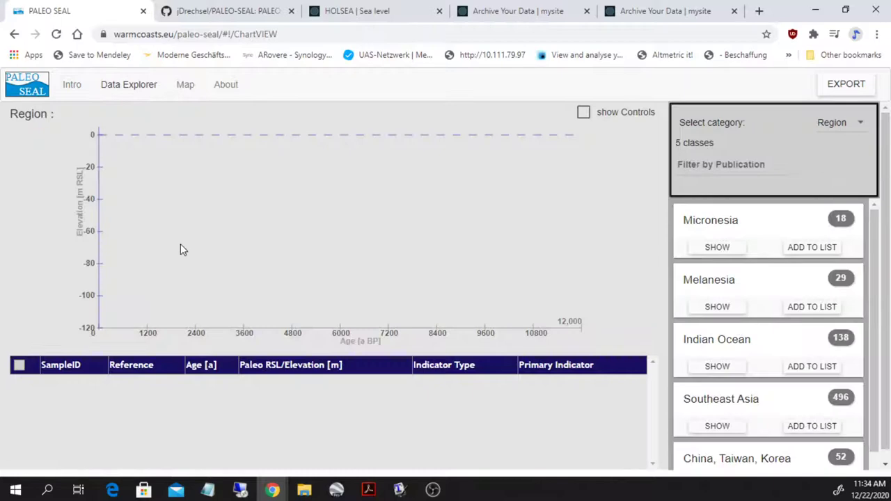
left_click(182, 86)
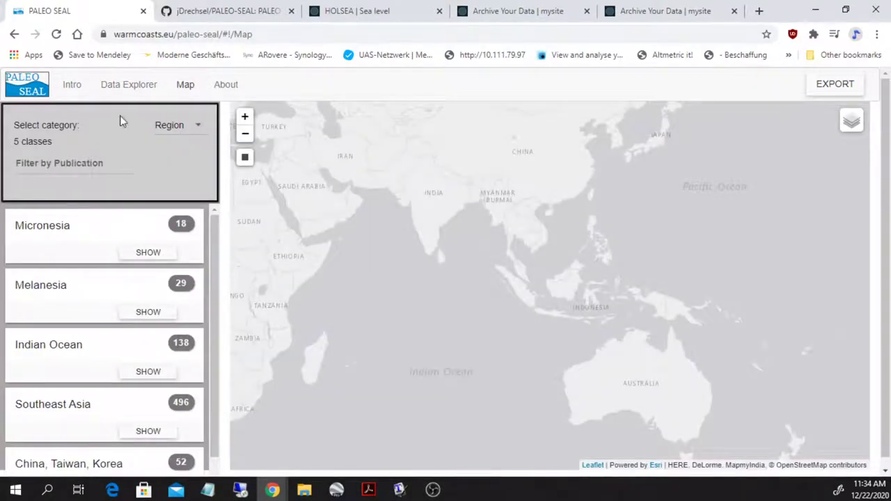
left_click(128, 88)
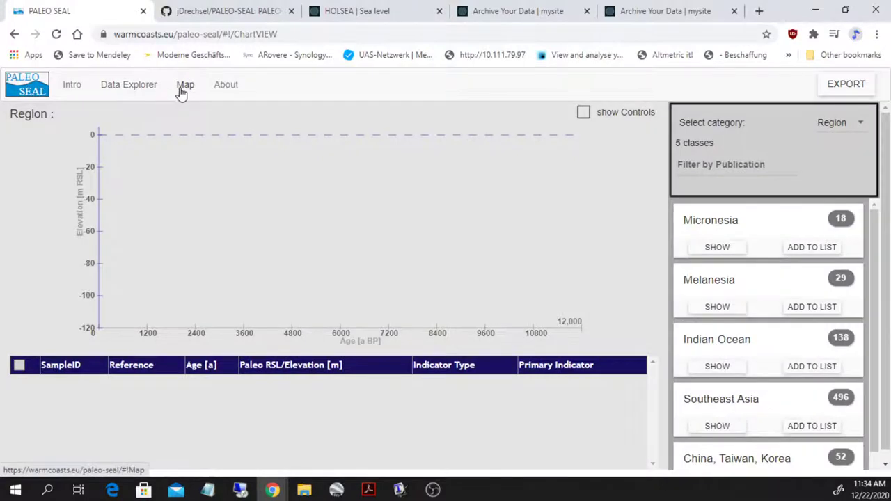
left_click(180, 90)
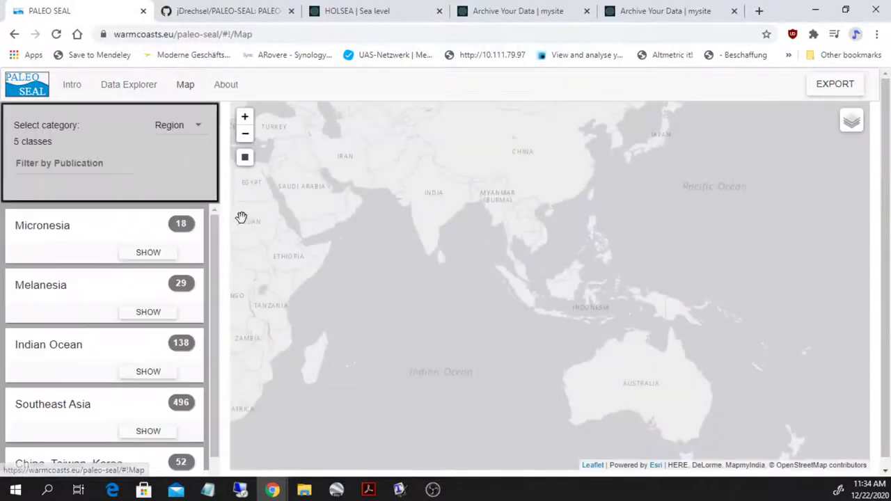
left_click(130, 90)
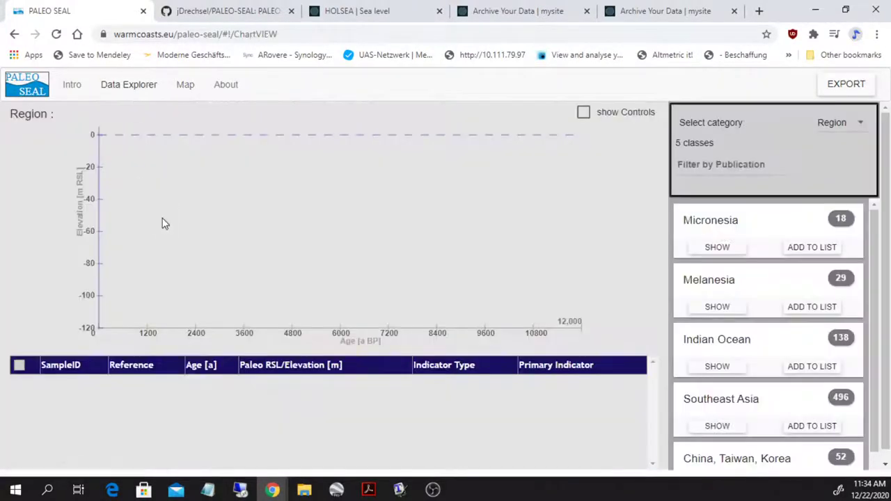
left_click(185, 90)
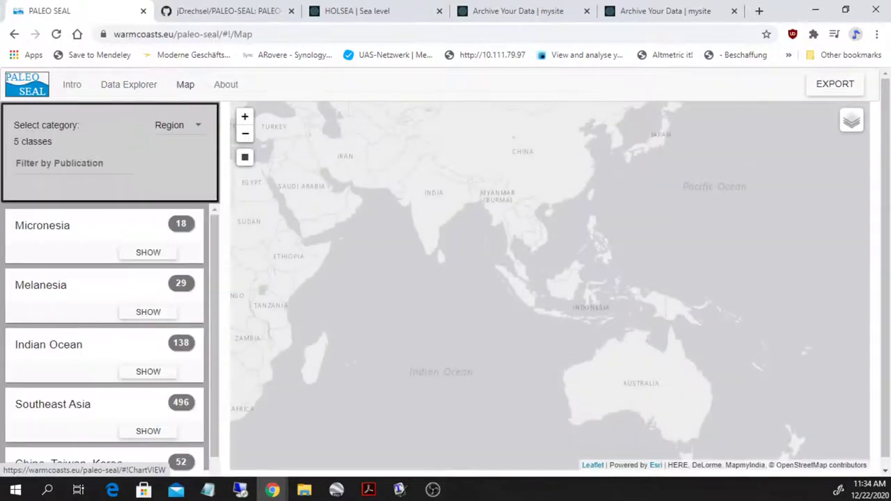
Step: Try grouping by Type, Subregion, Reference, Publication Year, Dating method and All, ending on Reference
left_click(173, 127)
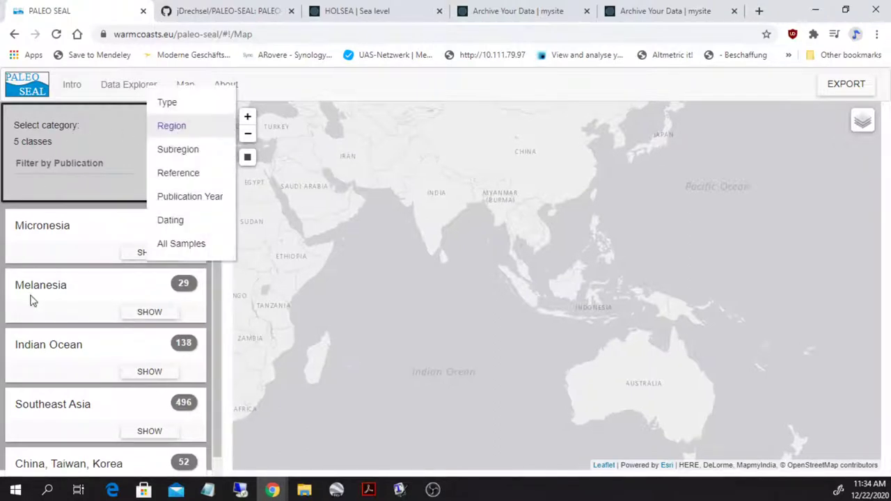
left_click(176, 110)
left_click(175, 132)
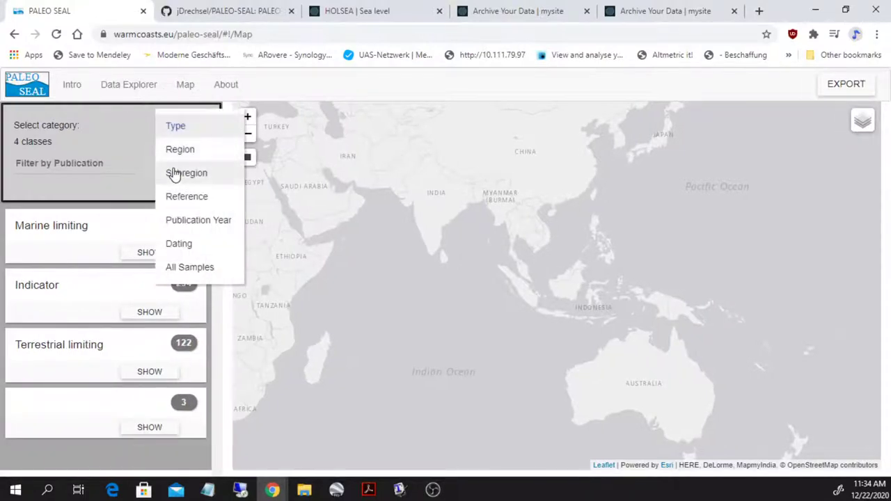
left_click(174, 174)
left_click(179, 126)
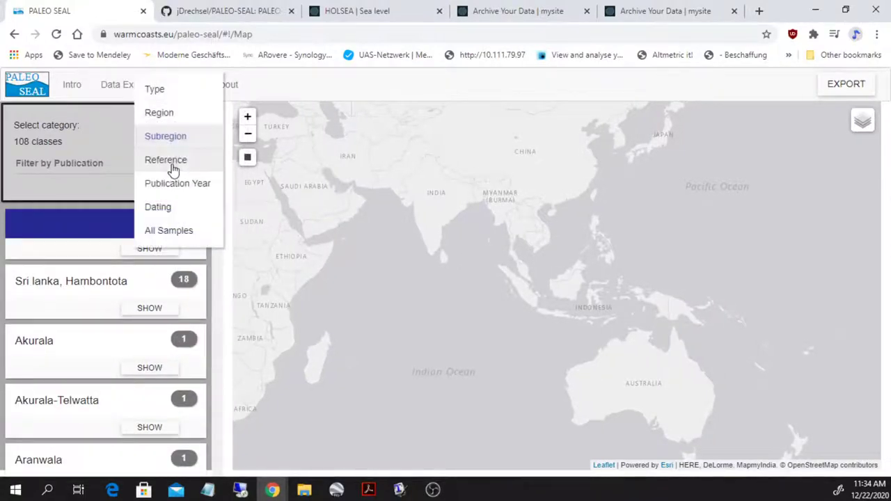
left_click(173, 170)
left_click(175, 128)
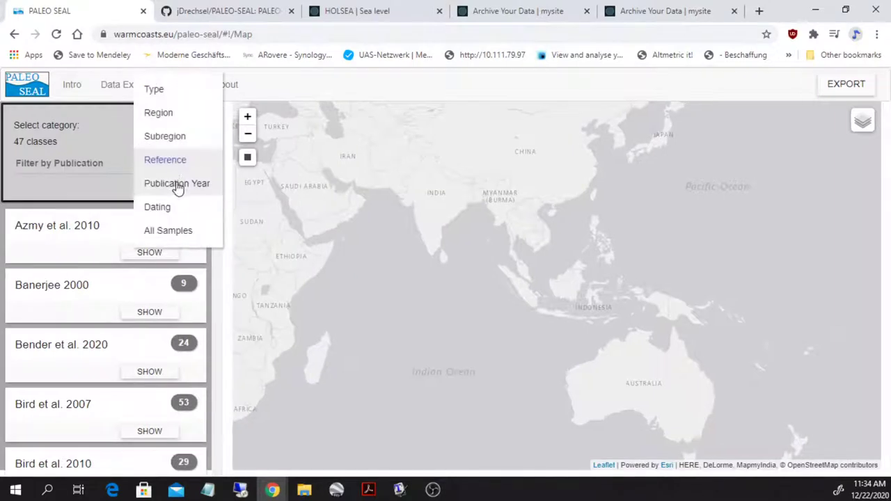
left_click(177, 185)
left_click(163, 126)
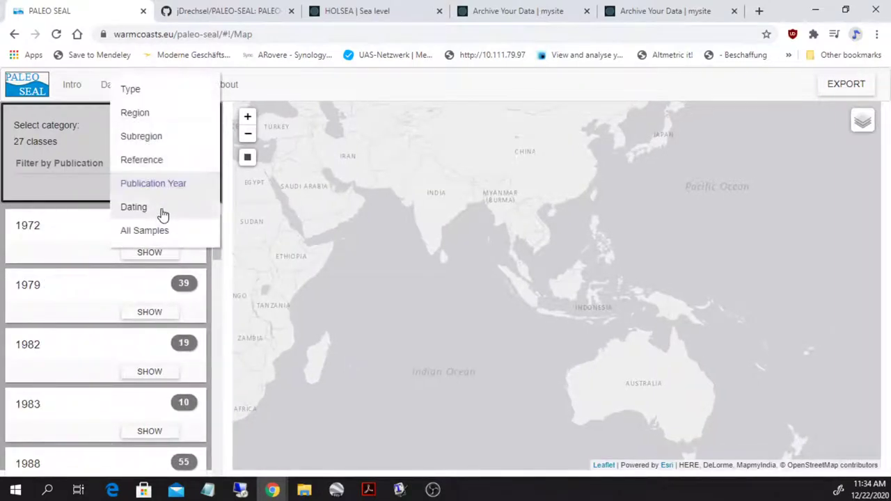
left_click(163, 209)
left_click(161, 125)
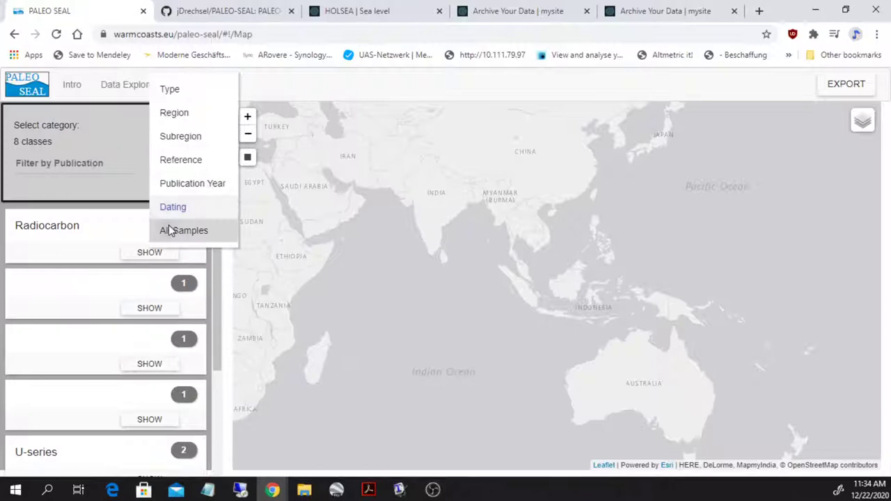
left_click(171, 230)
left_click(163, 123)
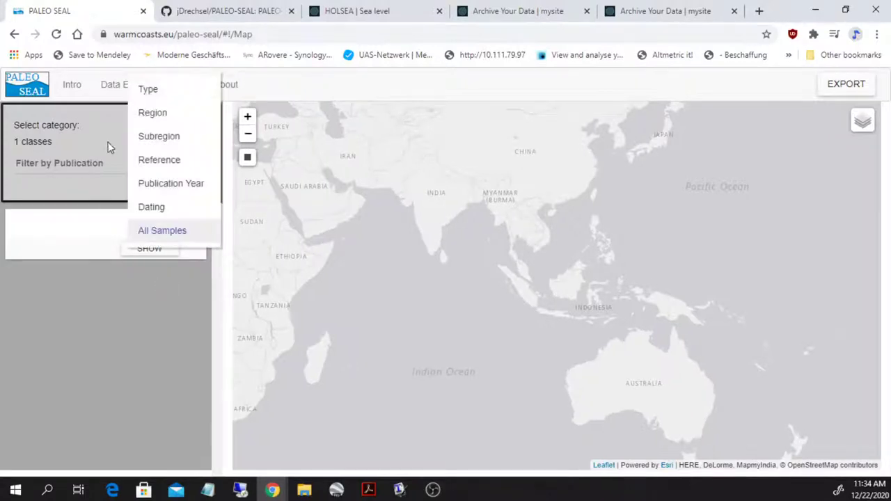
left_click(153, 161)
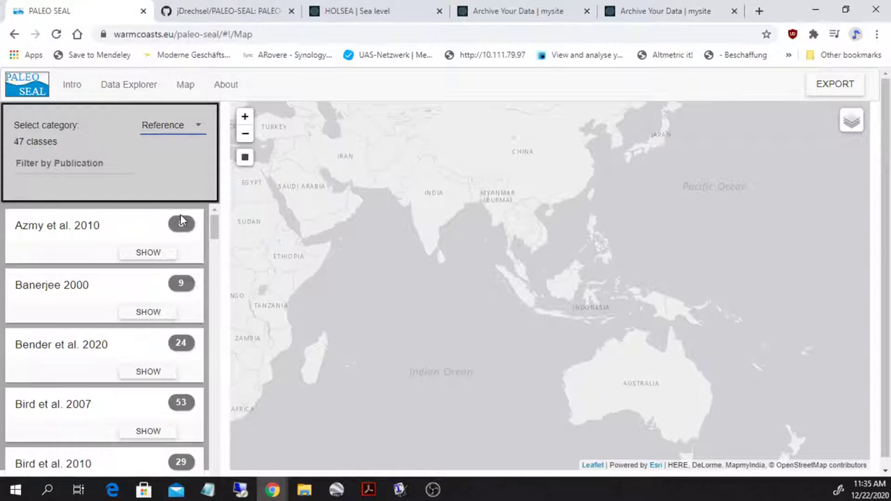
Step: Switch to Data Explorer and set its Select category grouping to Reference
left_click(118, 89)
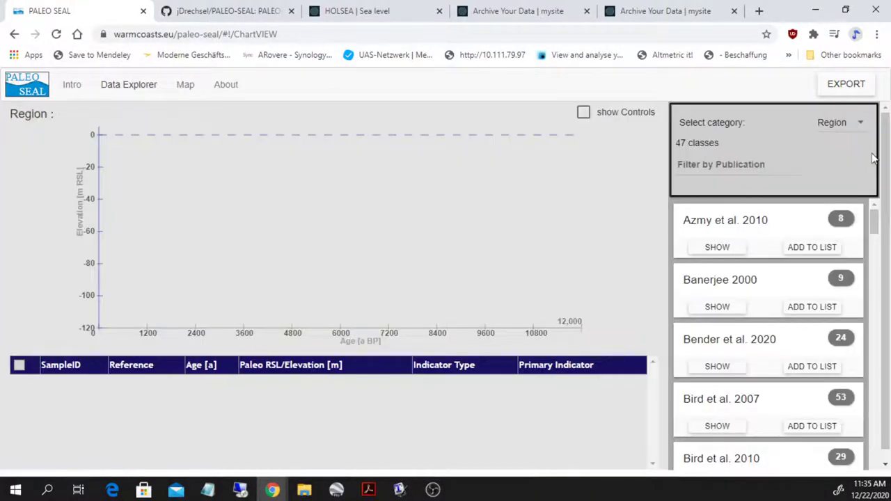
left_click(860, 124)
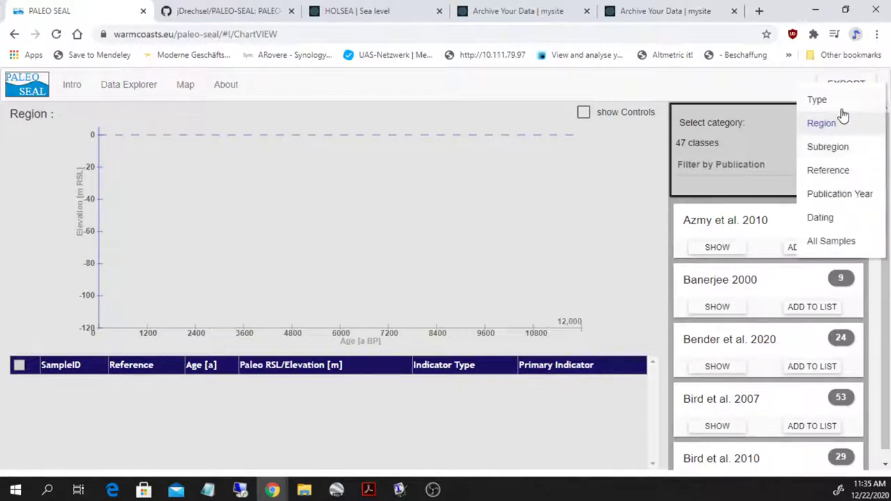
left_click(828, 170)
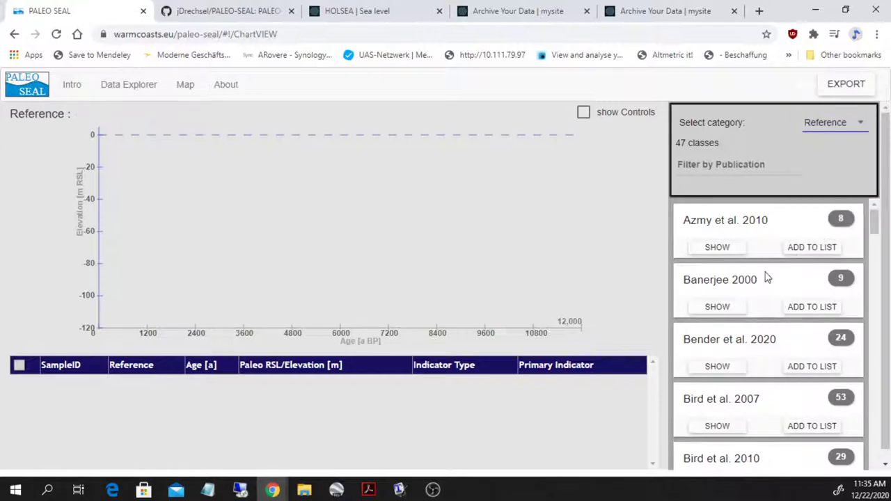
Step: In the map view, show the Bender et al. 2020 samples on the map
left_click(190, 87)
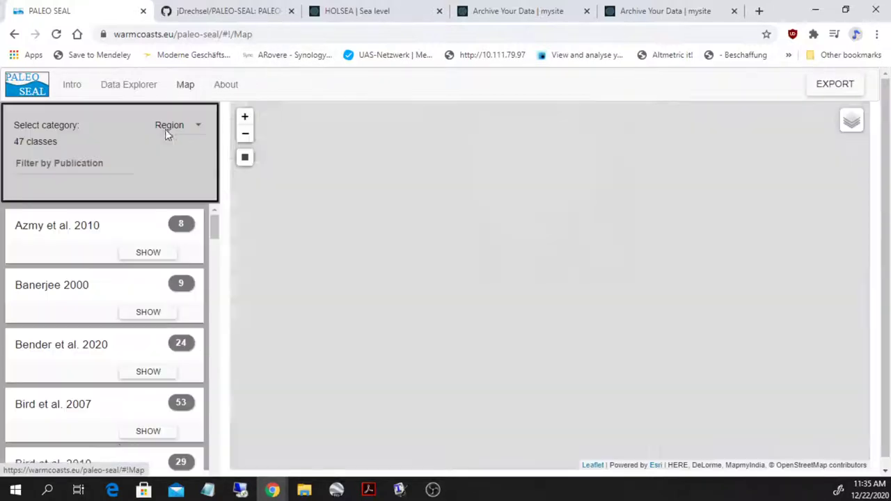
scroll(106, 316, "down", 1)
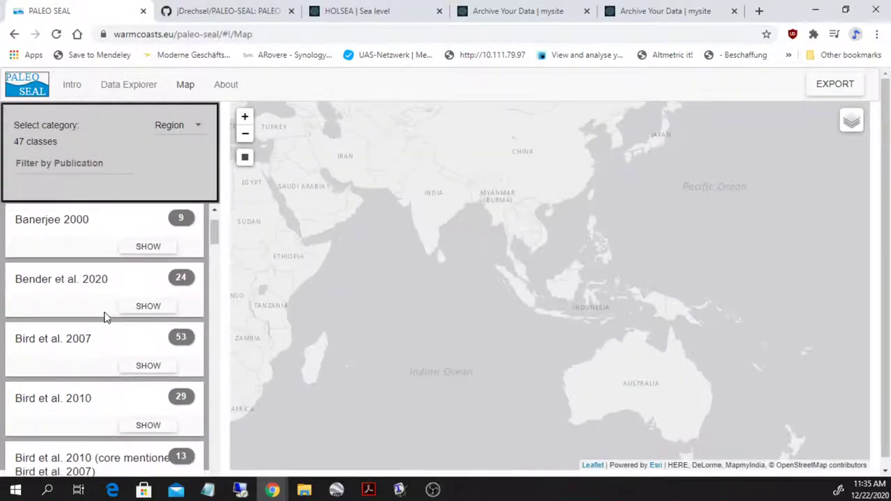
left_click(146, 307)
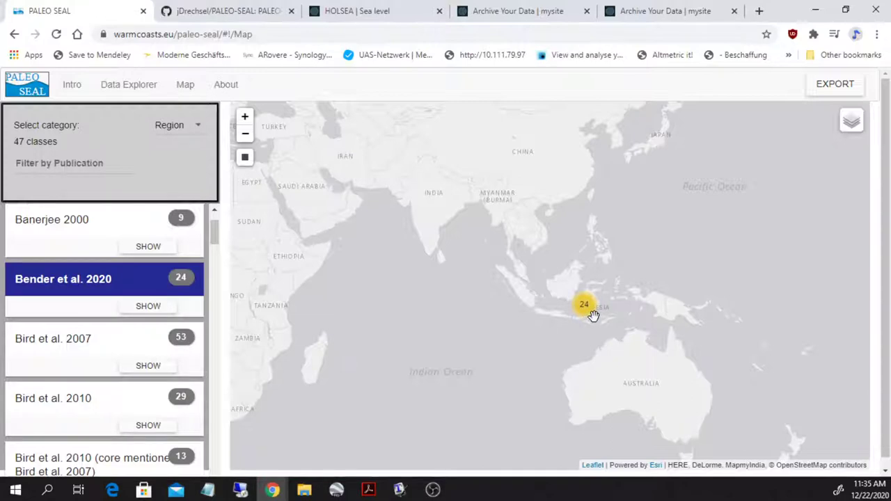
scroll(590, 311, "up", 4)
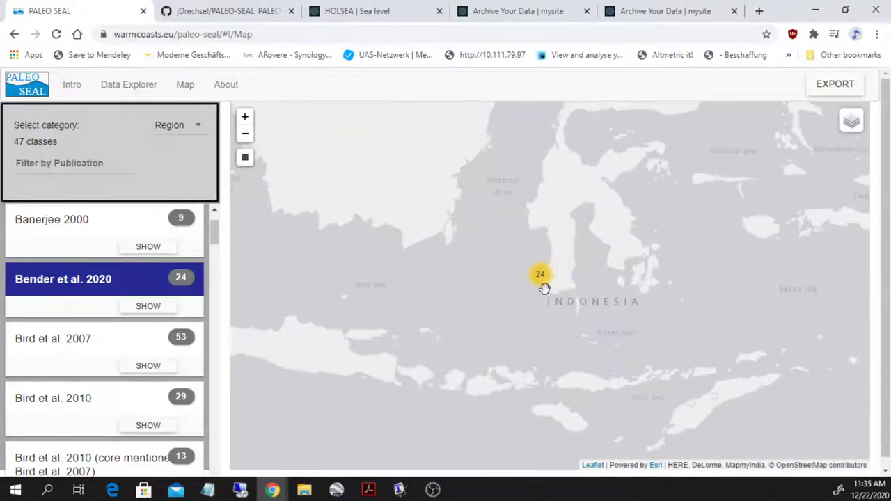
scroll(543, 281, "up", 2)
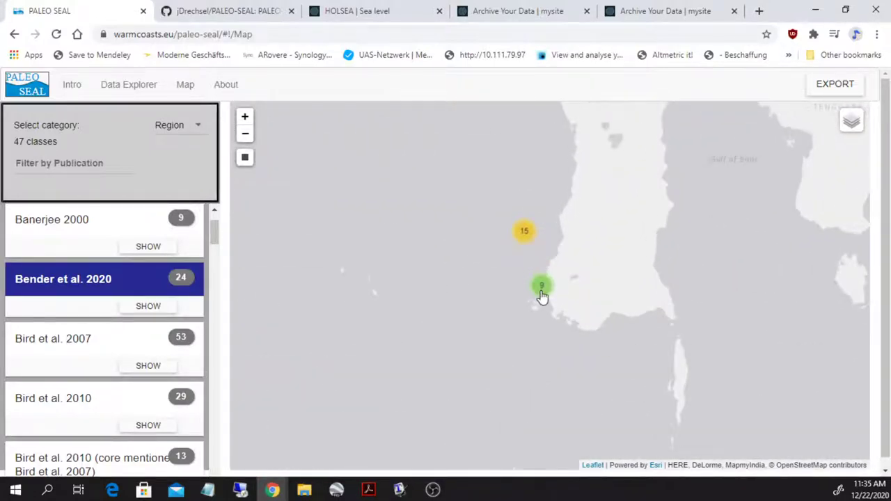
scroll(542, 297, "down", 2)
scroll(539, 285, "up", 3)
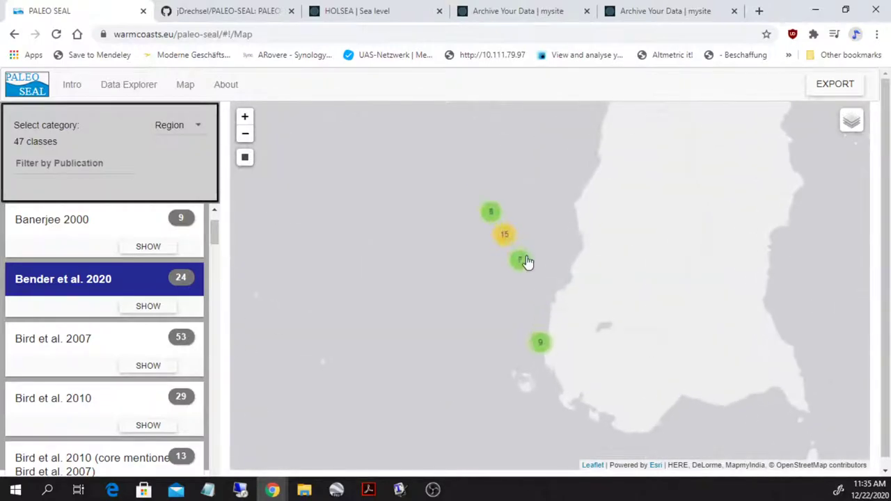
Step: Expand the clusters, inspect sample SLCC761's details, close them and zoom back out
left_click(532, 282)
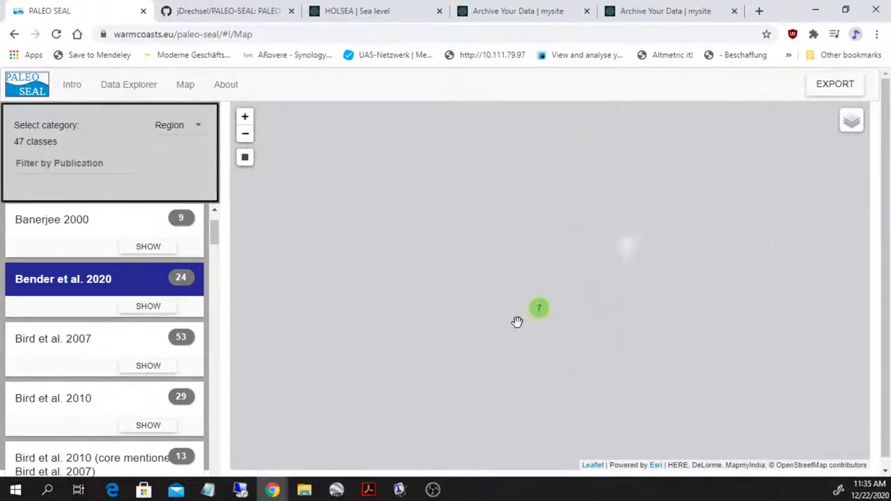
left_click(538, 308)
left_click(627, 117)
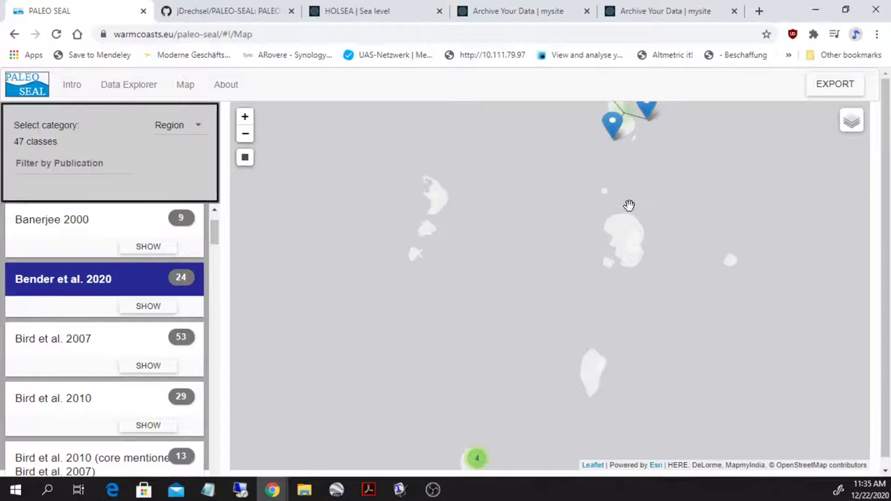
left_click_drag(628, 205, 574, 288)
left_click(594, 190)
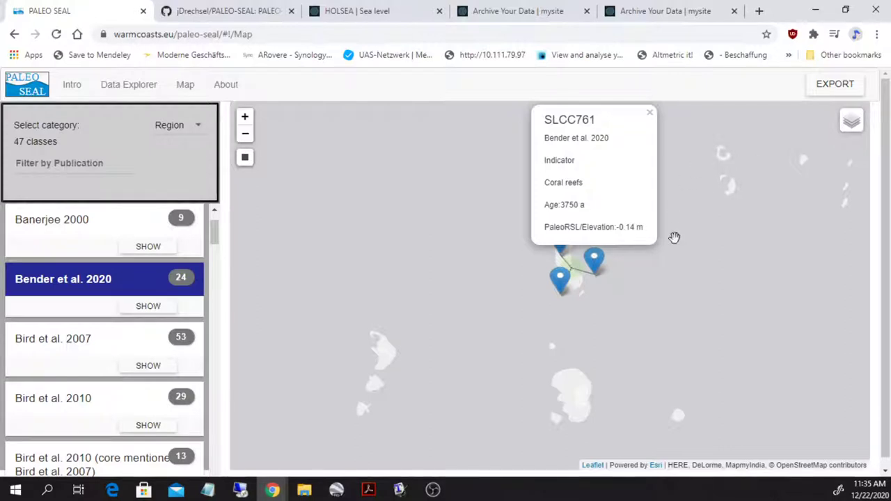
left_click(649, 112)
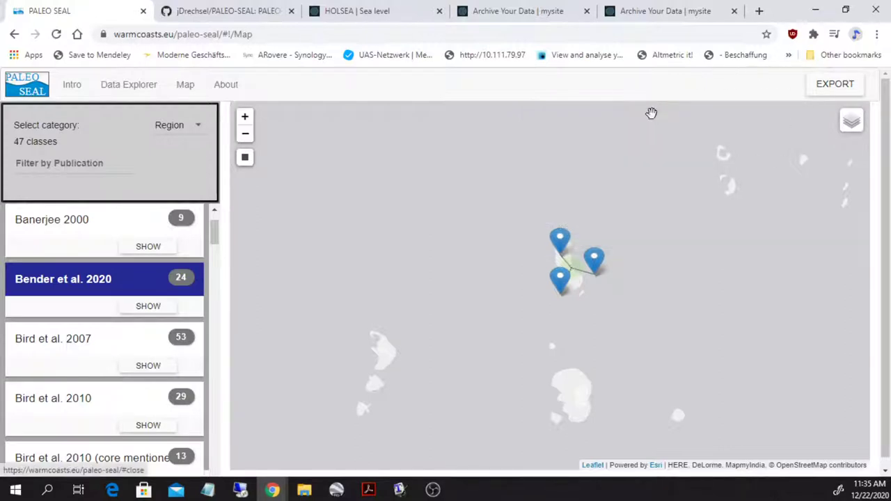
scroll(630, 180, "down", 1)
scroll(630, 180, "down", 3)
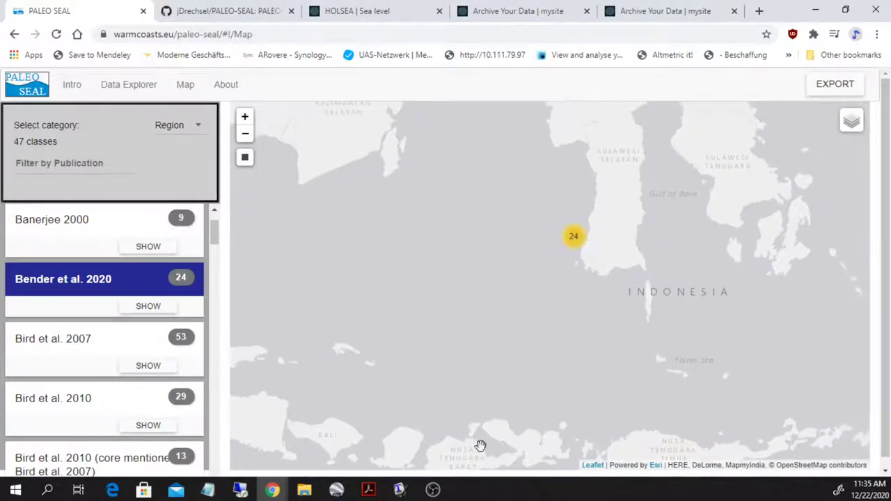
Step: Draw a box around the 24-sample cluster and add those samples to the export list
left_click(244, 158)
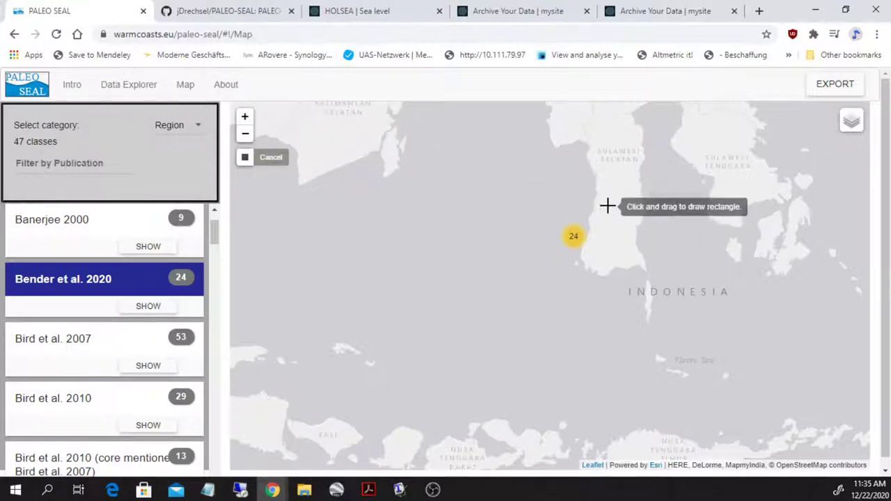
left_click_drag(604, 209, 549, 261)
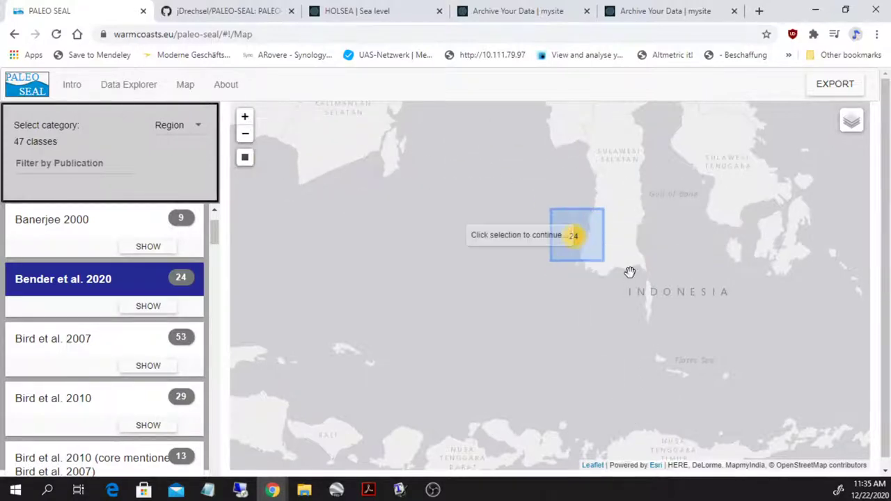
left_click(591, 231)
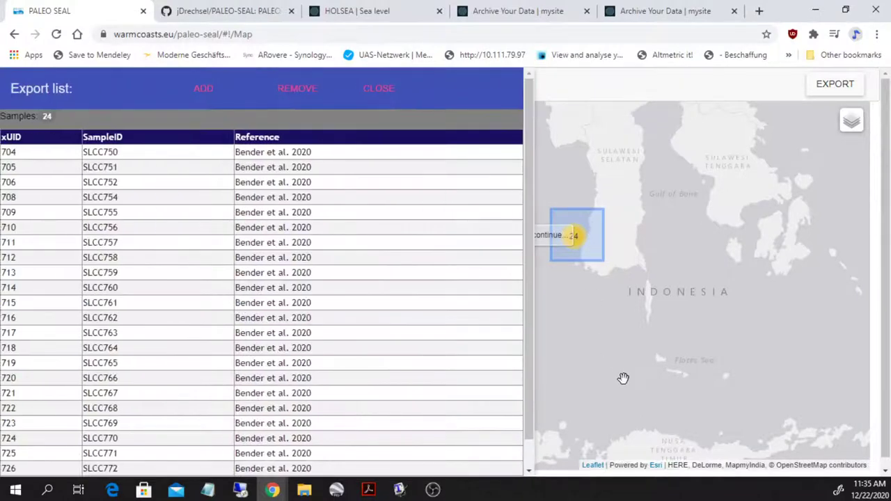
left_click(202, 93)
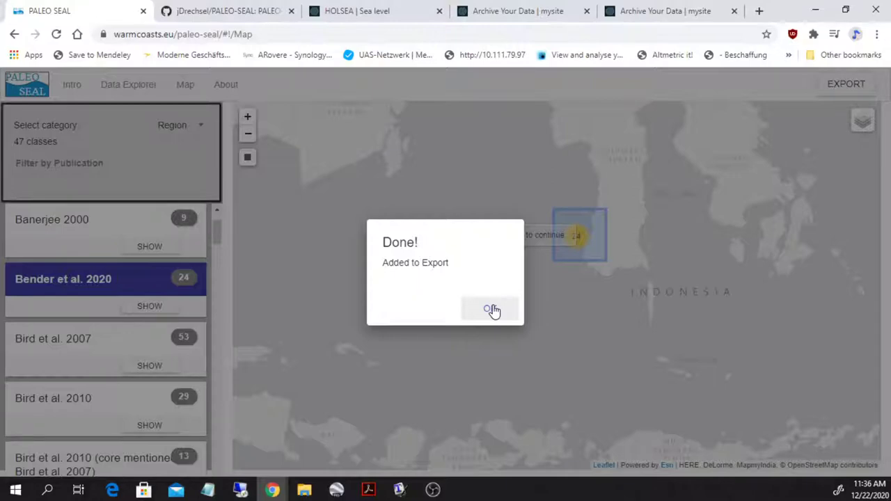
left_click(492, 310)
Step: Download the export list as CSV and open the file in Excel
left_click(829, 96)
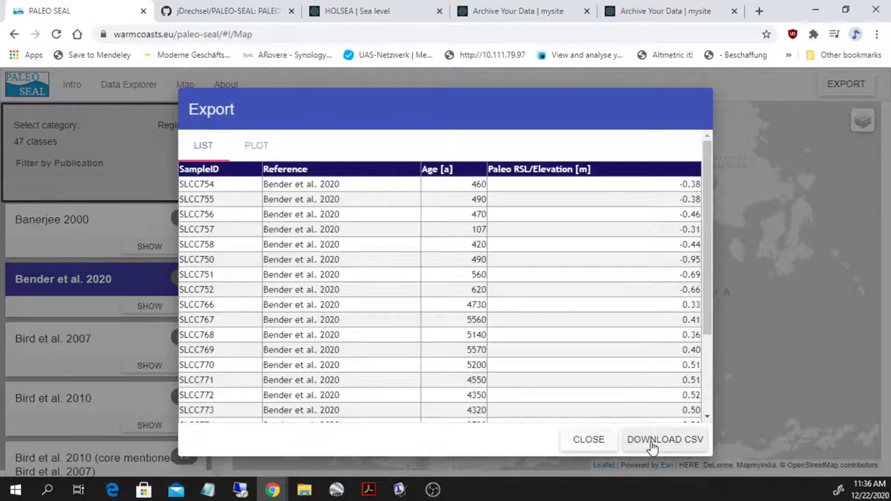
left_click(652, 441)
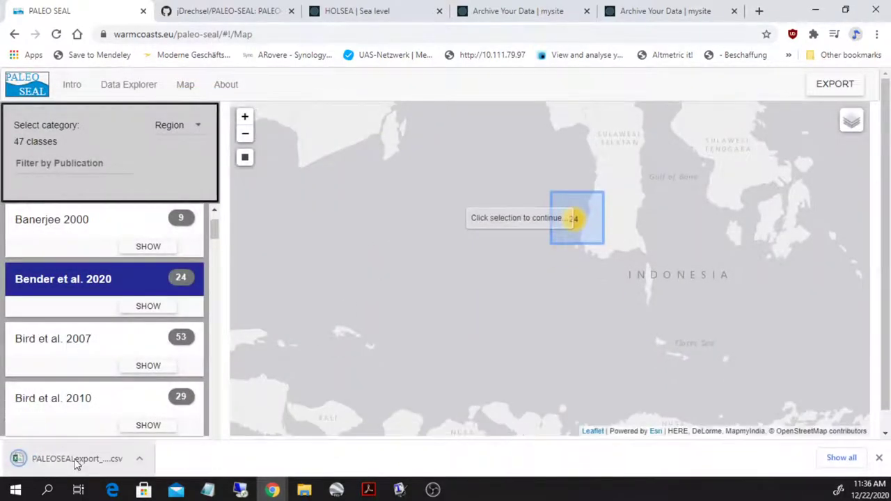
left_click(76, 463)
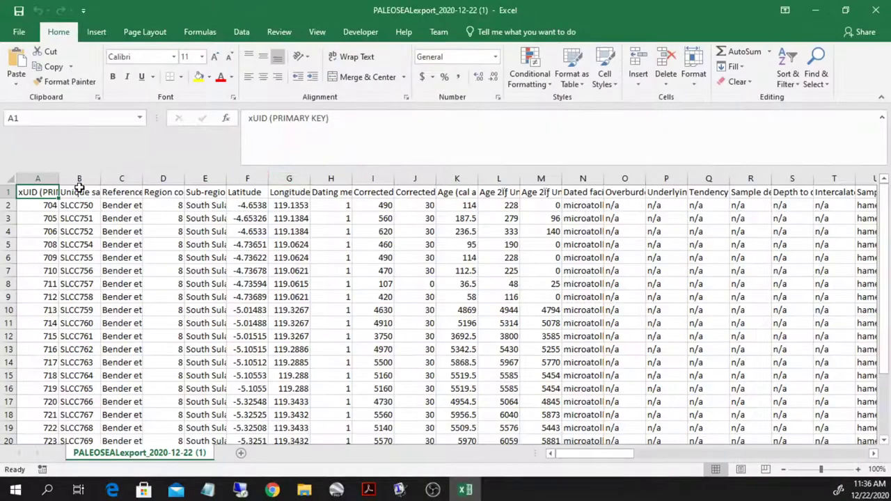
Step: Browse the header row from Reference and Region code to Dating method, then close Excel without saving
key("ctrl+shift+Right")
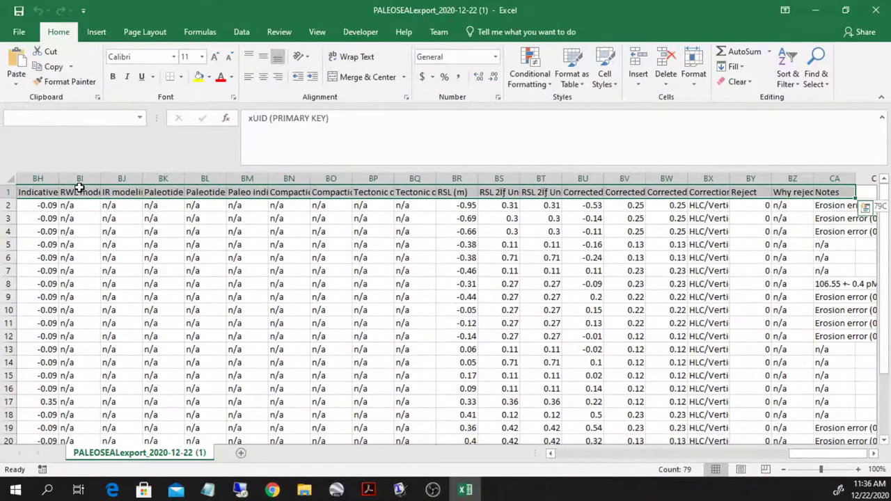
left_click(547, 193)
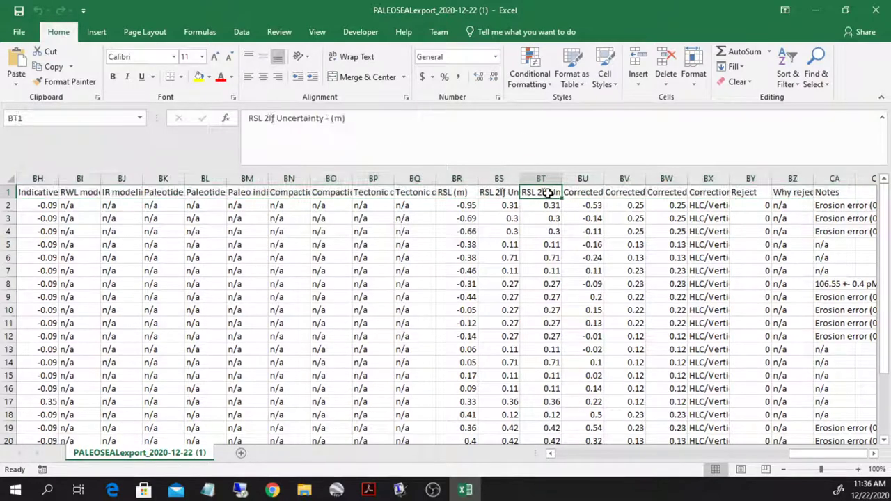
key("Left")
key("Left")
key("Left")
key("Left")
key("Left")
key("Left")
key("Left")
key("Left")
key("Left")
key("Left")
key("Left")
key("Left")
key("Left")
key("Left")
key("Left")
key("Left")
key("Left")
key("Left")
key("Left")
key("Left")
key("Left")
key("Left")
key("Left")
key("Left")
key("Left")
key("Left")
key("Left")
key("Left")
key("Left")
key("Left")
key("Left")
key("Left")
key("Left")
key("Left")
key("Left")
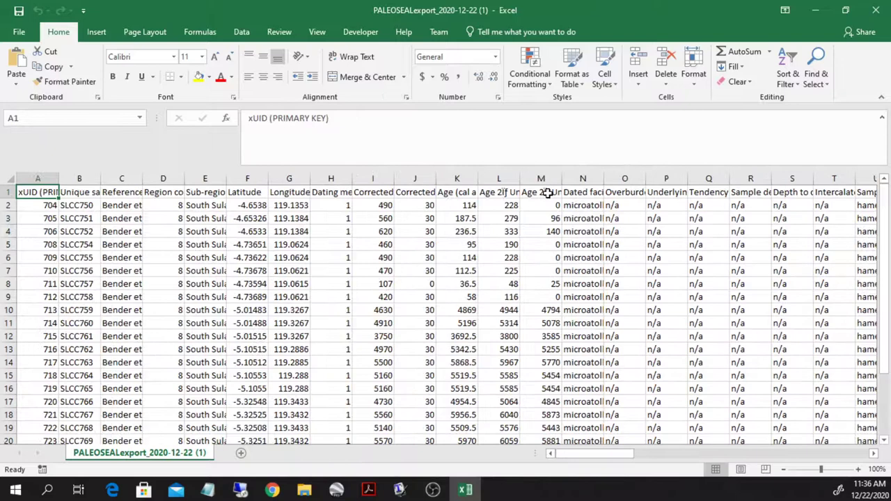
key("Down")
key("Up")
key("Right")
key("Right")
key("Right")
key("Left")
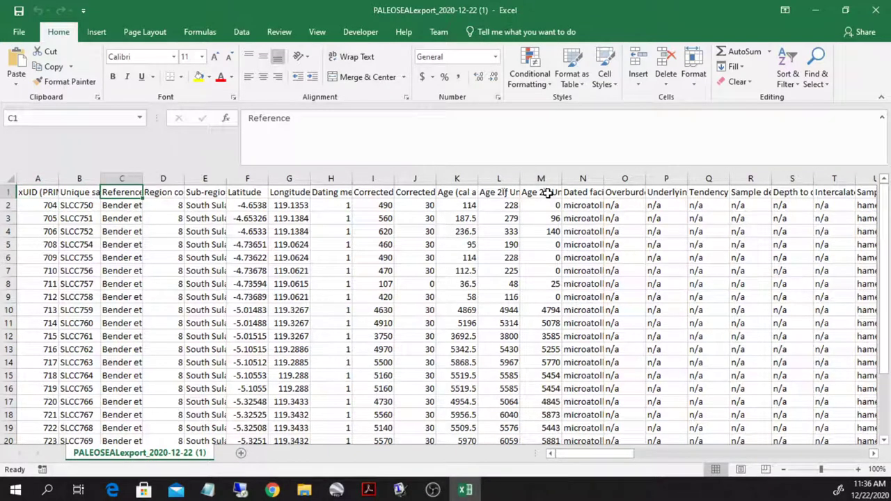
key("Right")
key("Left")
key("Left")
key("Left")
key("Right")
key("Right")
key("Right")
key("Right")
key("Right")
key("Right")
key("Right")
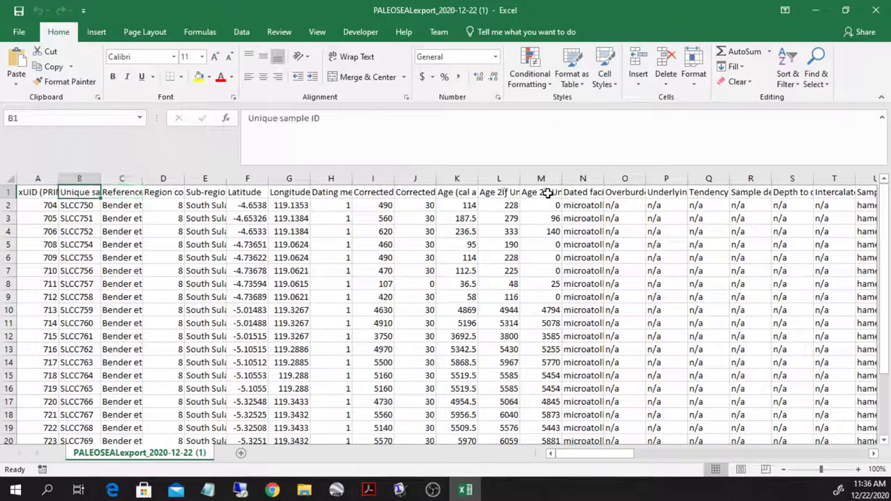
key("Right")
key("Right")
key("Right")
key("Right")
key("Right")
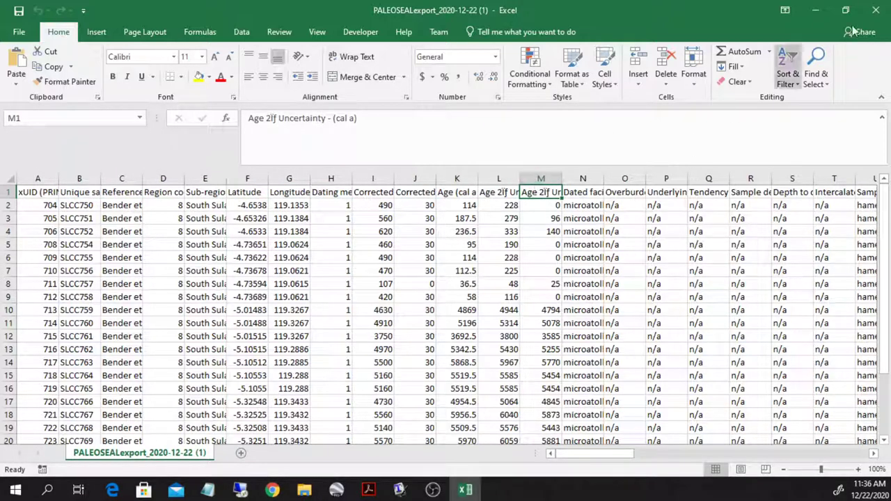
left_click(337, 195)
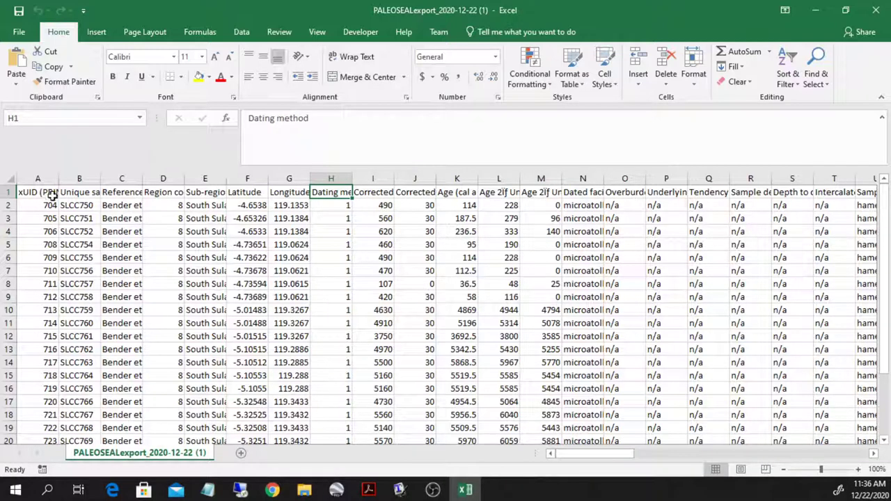
left_click(878, 8)
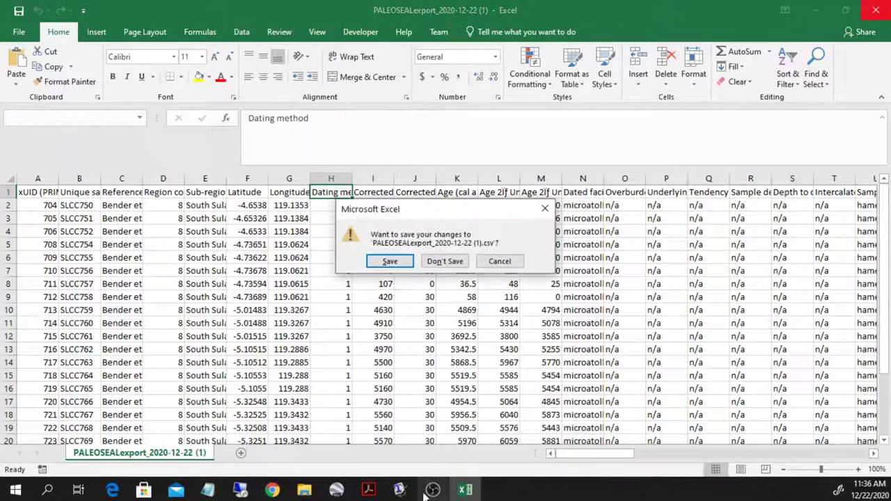
left_click(444, 262)
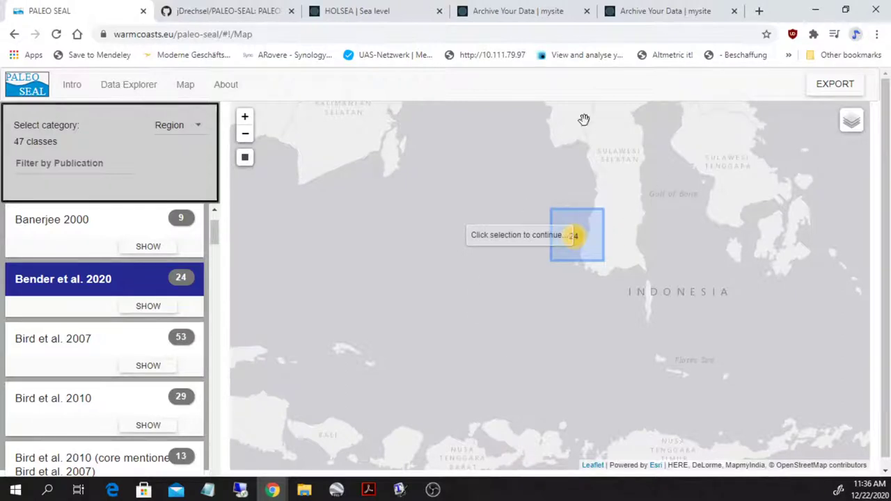
Step: Chart the Bender et al. 2020 samples in Data Explorer, zoomed to ages below about 2,100 years
left_click(115, 85)
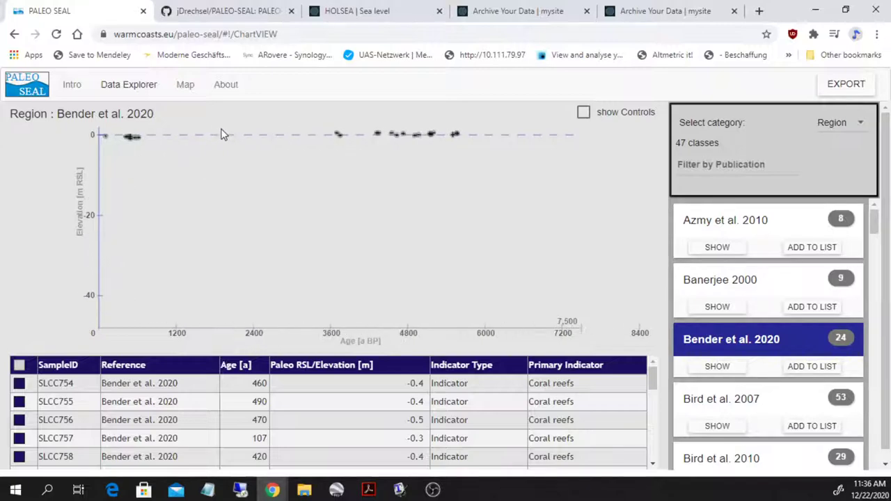
left_click_drag(344, 160, 191, 212)
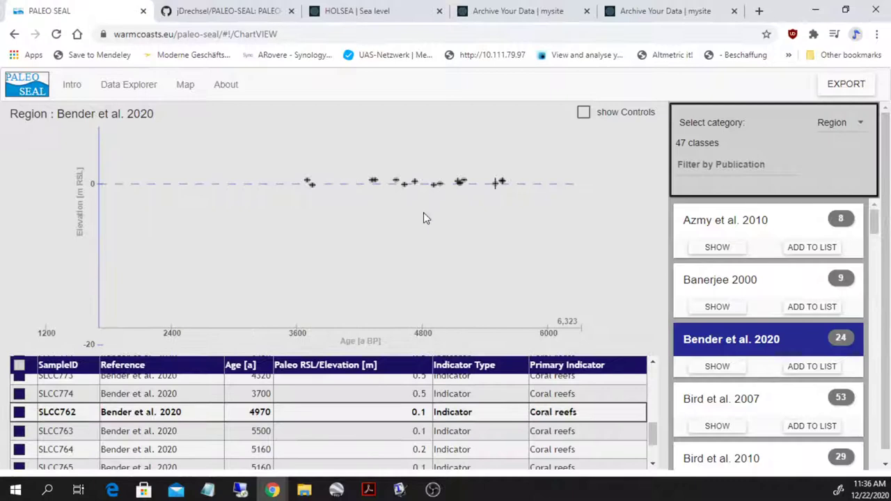
left_click_drag(328, 214, 362, 211)
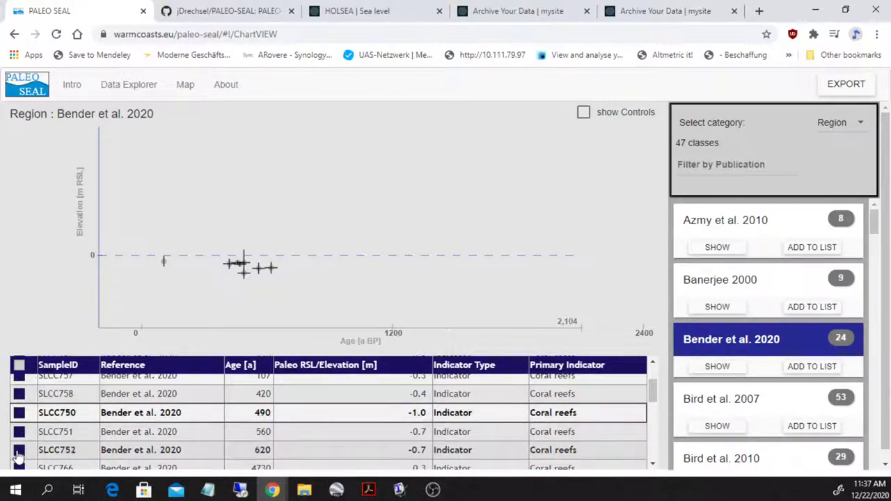
Step: Show the De Klerk 1982 samples and check all 19 table rows so they plot on the chart
scroll(26, 415, "down", 3)
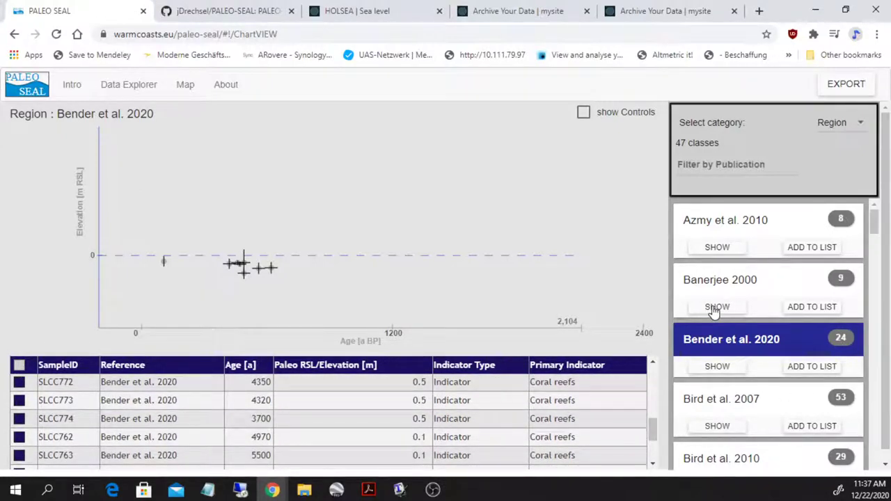
scroll(761, 359, "down", 3)
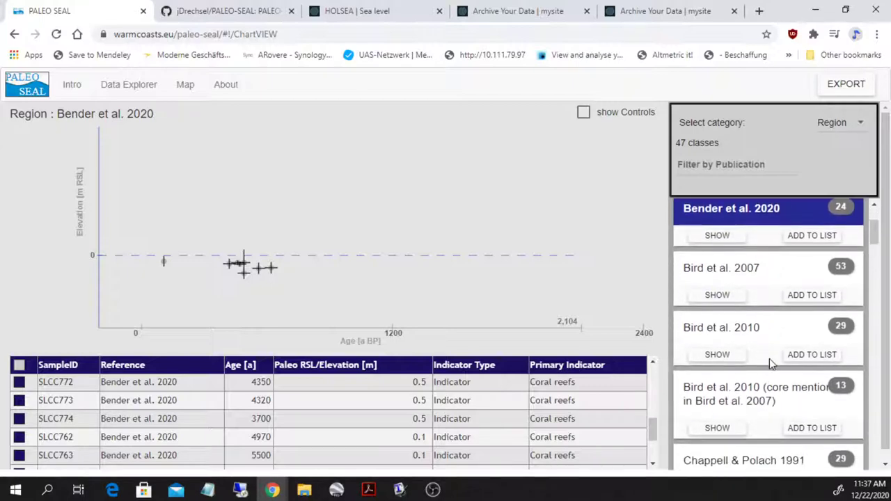
scroll(770, 351, "down", 2)
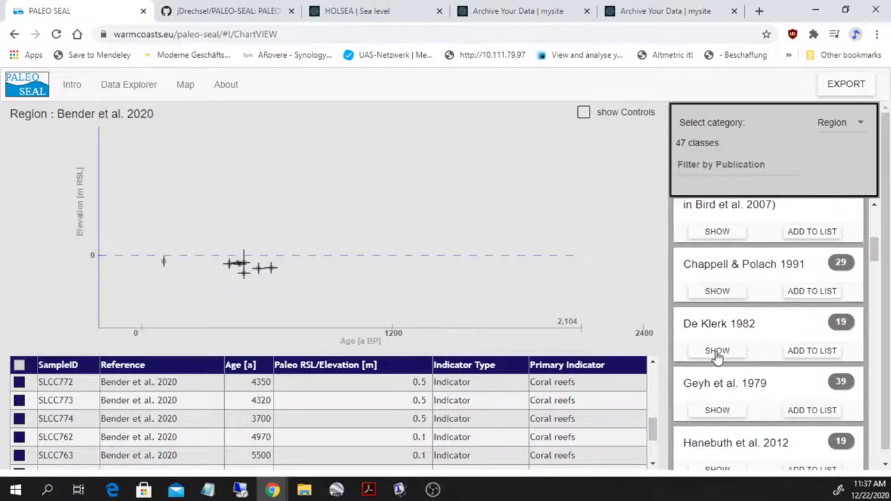
left_click(717, 351)
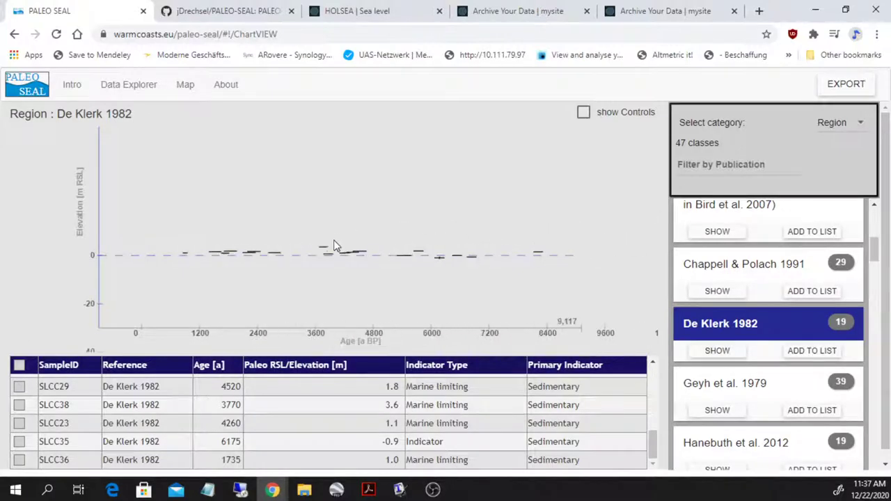
left_click(19, 364)
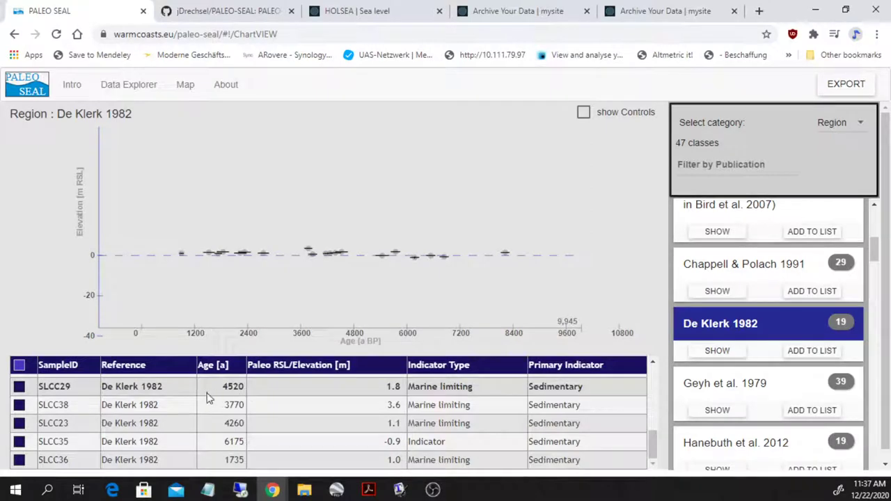
scroll(206, 398, "up", 5)
left_click(19, 365)
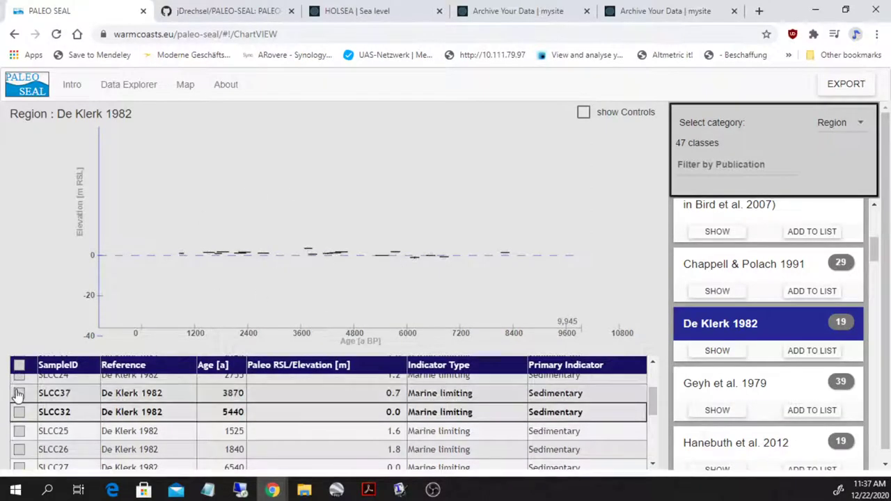
left_click(19, 365)
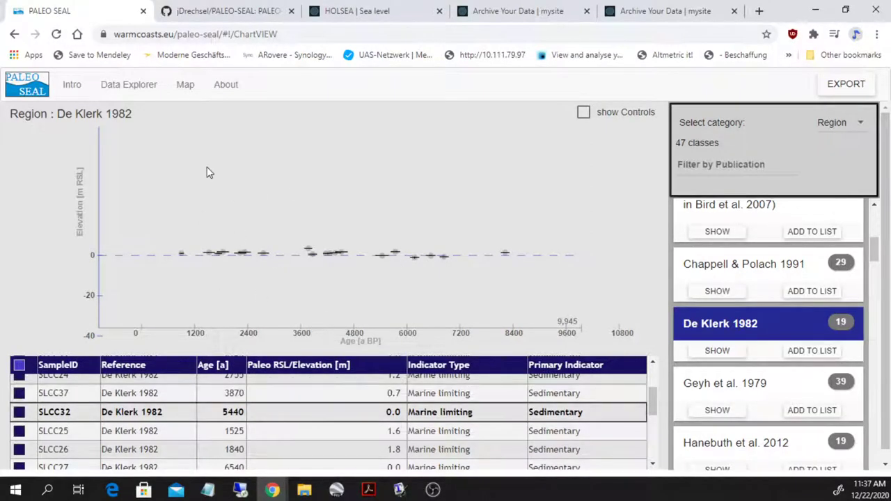
left_click(186, 87)
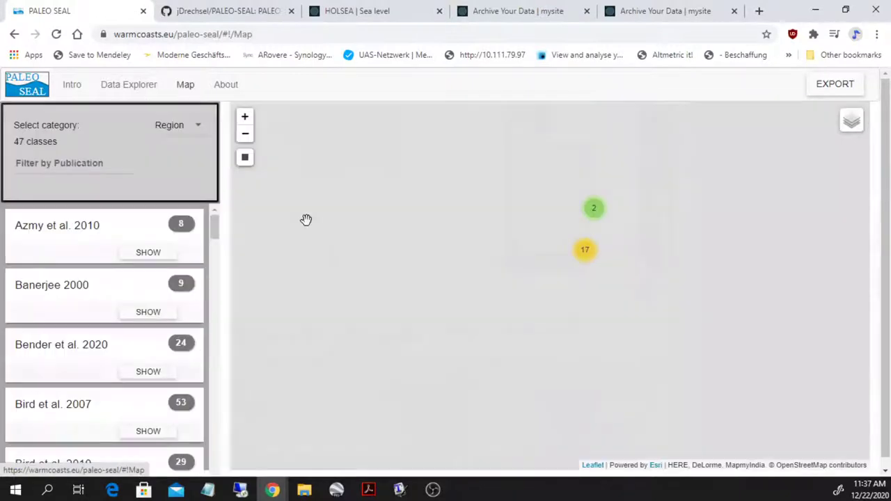
scroll(417, 249, "down", 1)
scroll(454, 257, "up", 2)
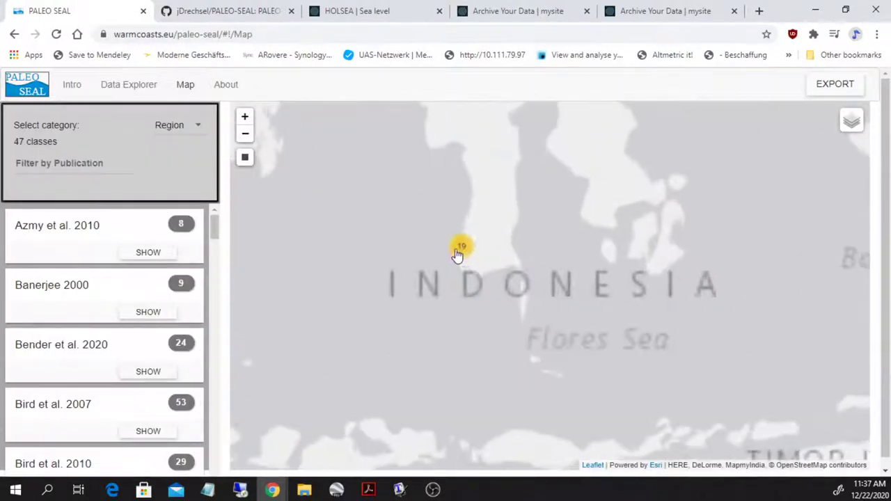
scroll(463, 229, "up", 1)
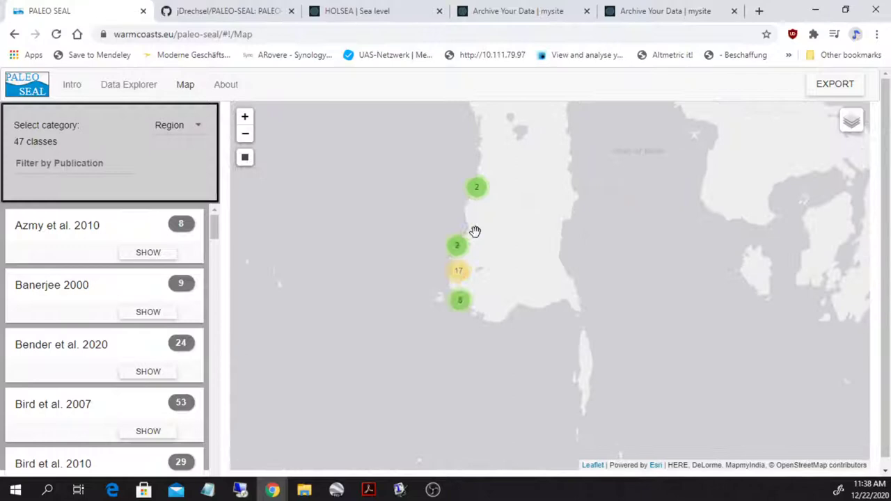
left_click(130, 86)
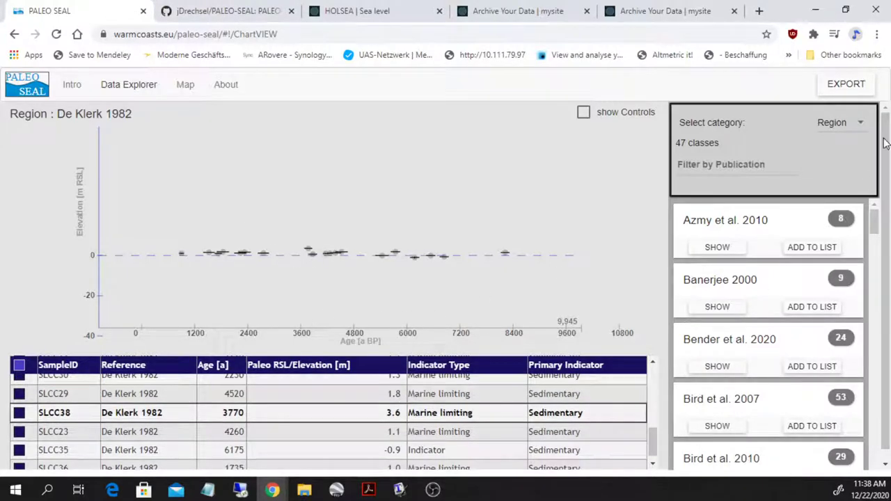
Step: Group the samples by Region and chart Micronesia's 18 samples
left_click(843, 124)
left_click(834, 146)
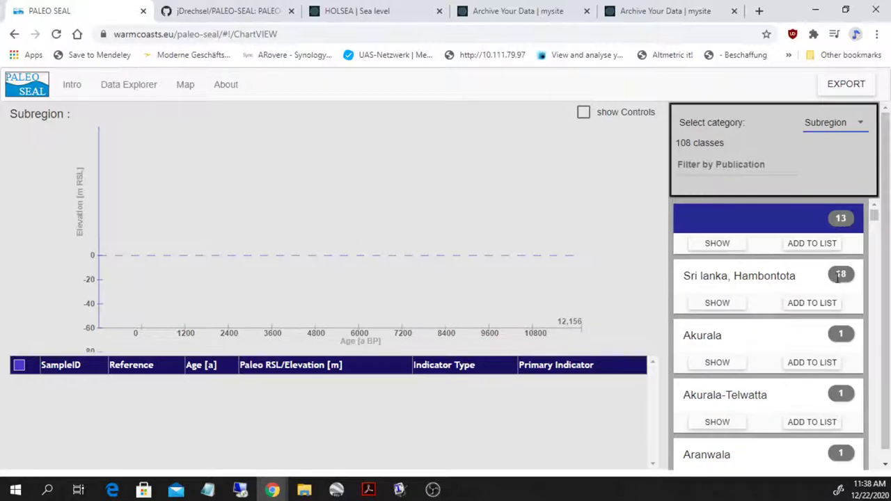
left_click(825, 126)
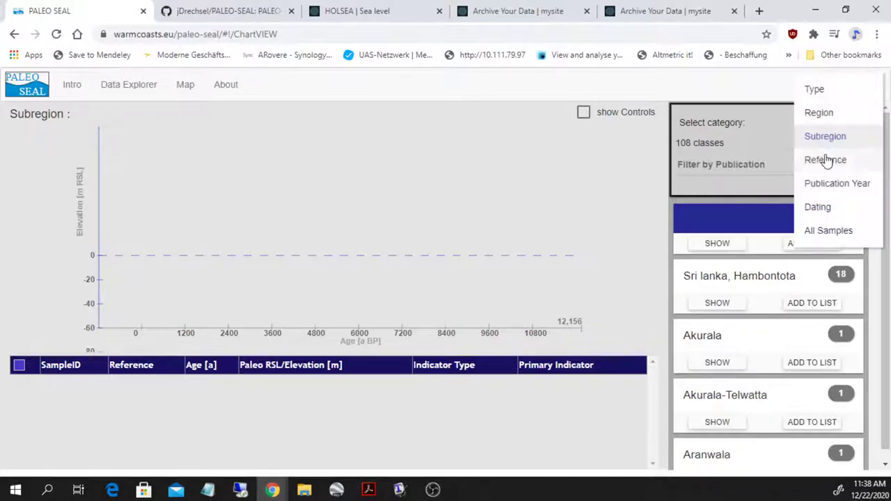
left_click(822, 112)
left_click(717, 249)
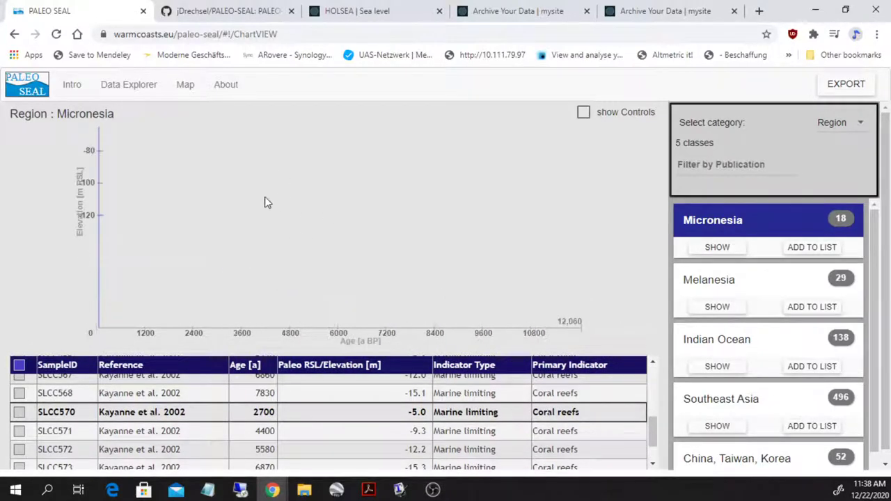
Step: Toggle the chart's zoom and scroll sliders on and off, then return to the Map view
left_click(585, 113)
left_click(583, 112)
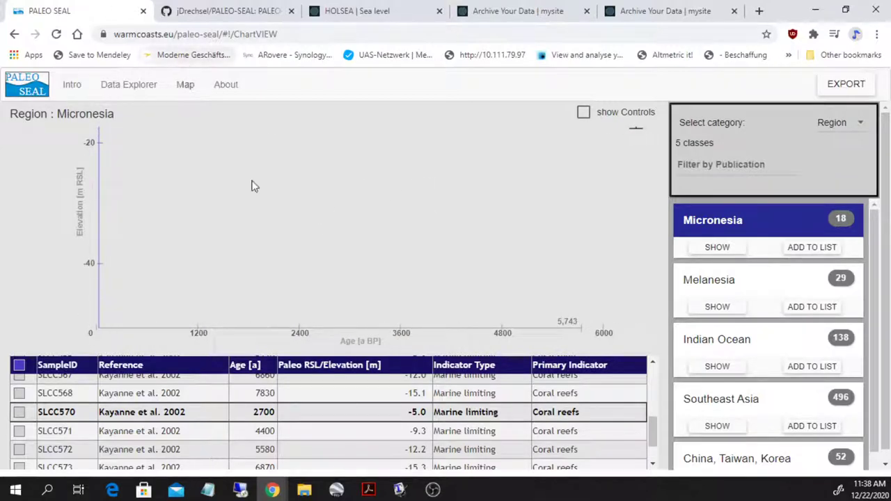
left_click(185, 84)
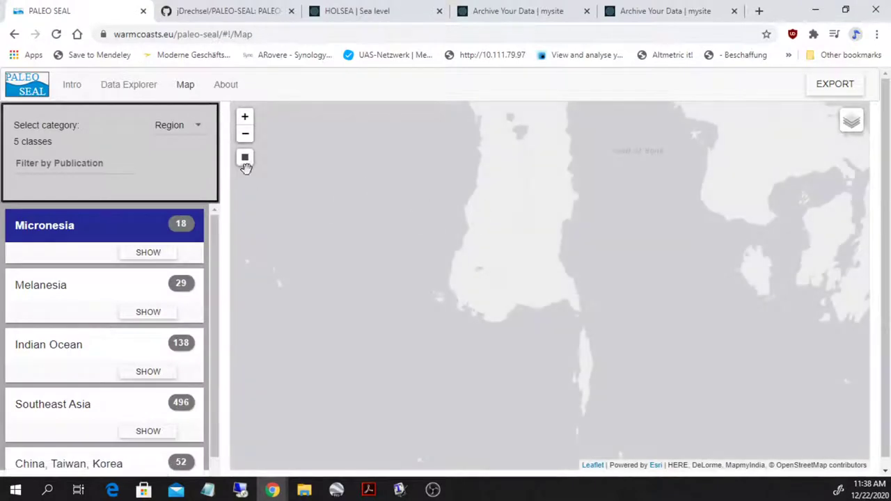
Step: Reset the map extent, show Melanesia's 29 samples, and zoom onto Papua New Guinea
left_click(244, 159)
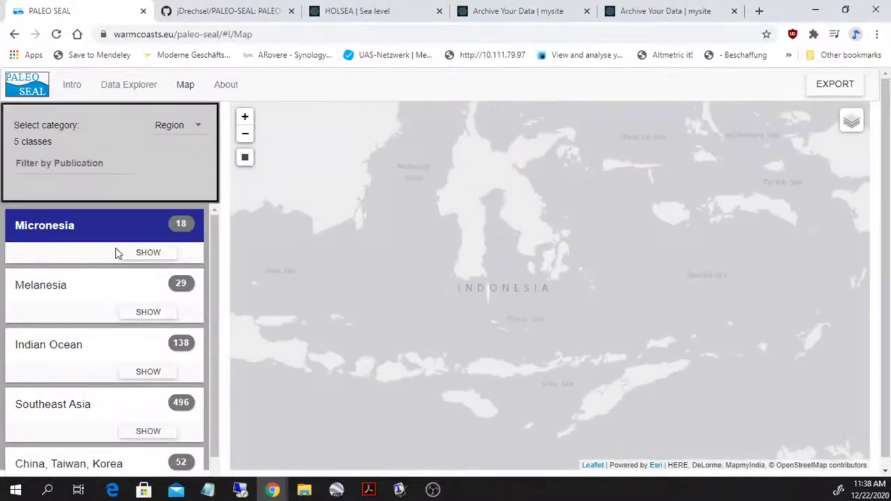
left_click(178, 125)
left_click(131, 253)
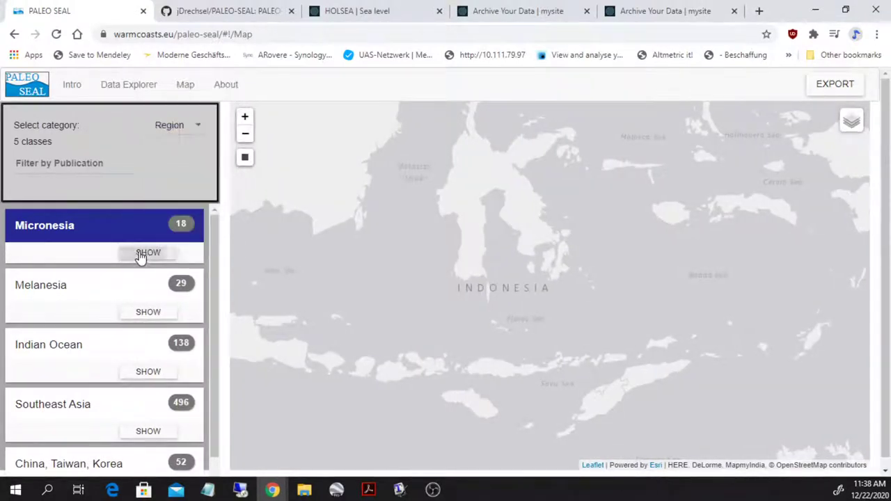
left_click(149, 314)
scroll(481, 255, "down", 3)
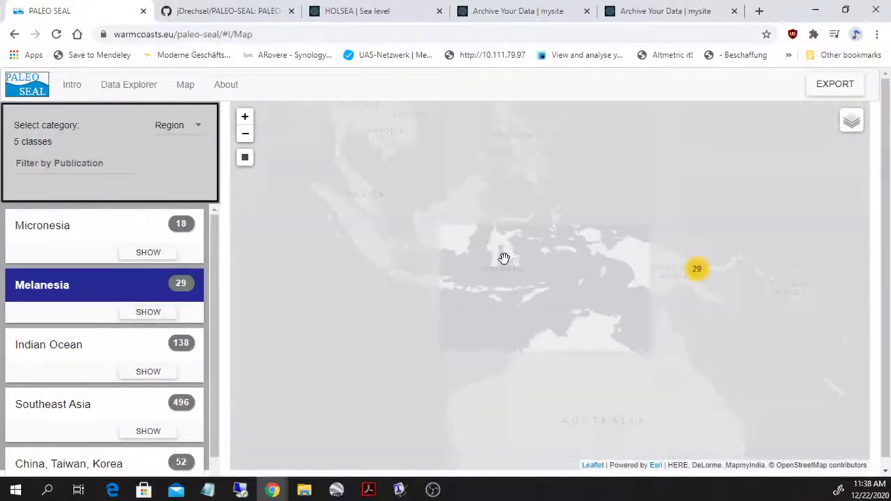
scroll(726, 295, "up", 3)
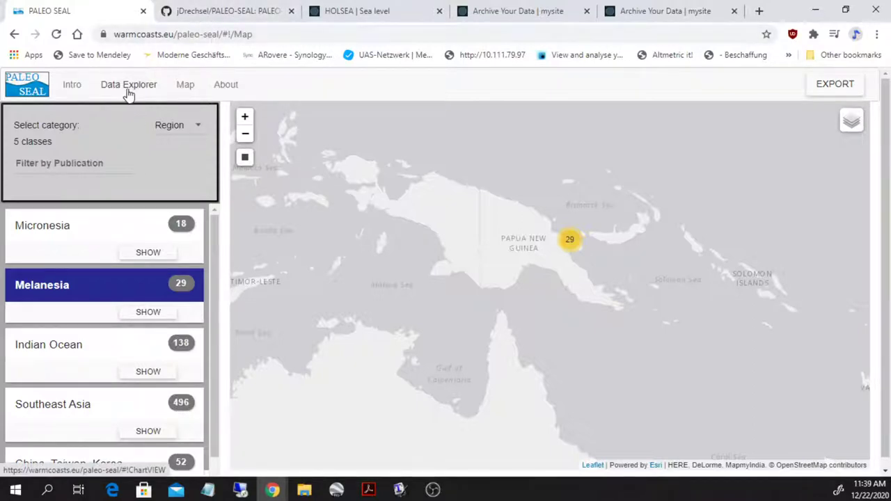
Step: Go to the PALEO-SEAL GitHub tab and scroll up to the app, common, mysql and scripts folders
left_click(224, 15)
scroll(435, 240, "down", 2)
scroll(443, 235, "up", 3)
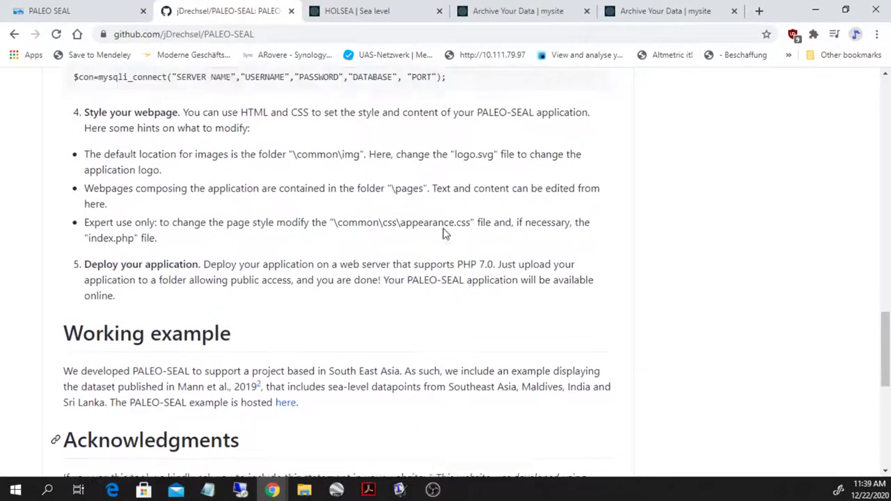
scroll(446, 235, "up", 10)
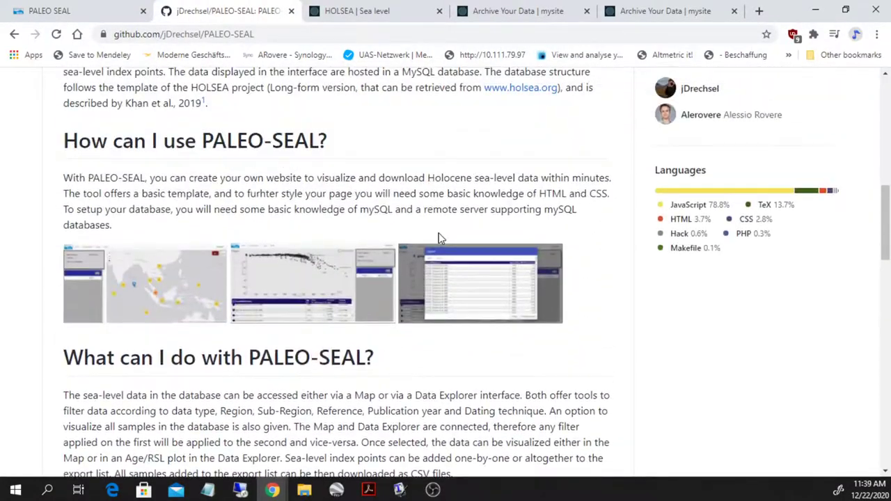
scroll(438, 238, "up", 5)
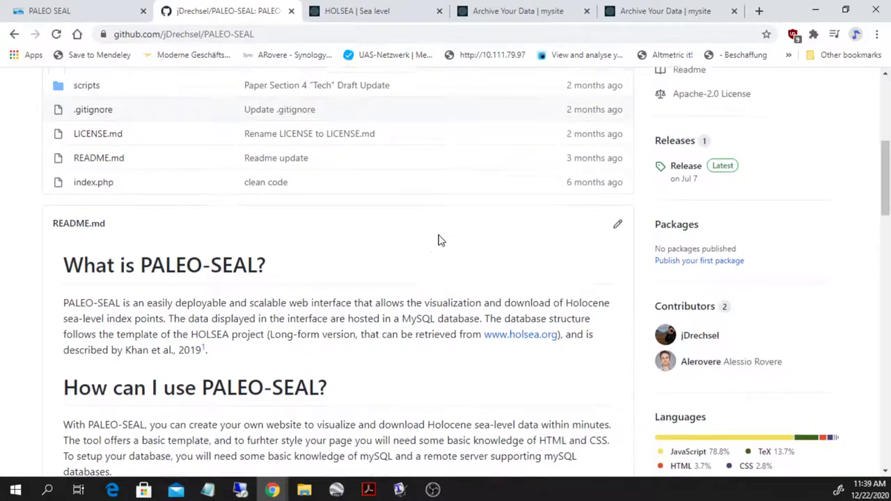
scroll(437, 243, "up", 3)
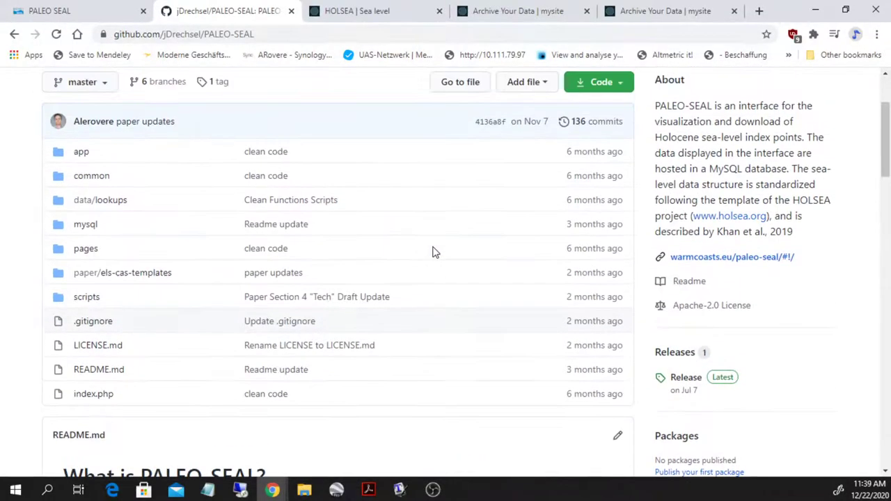
scroll(437, 251, "up", 1)
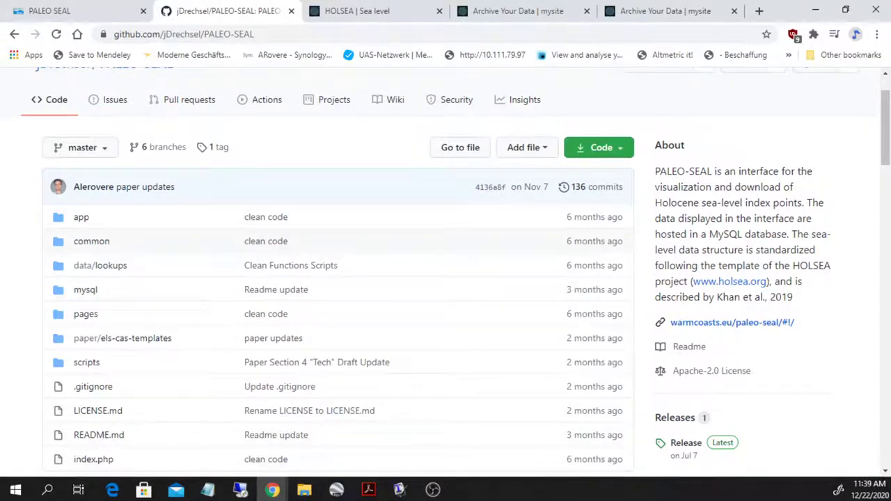
Step: Return to the PALEO SEAL app tab and open its Intro page
left_click(83, 11)
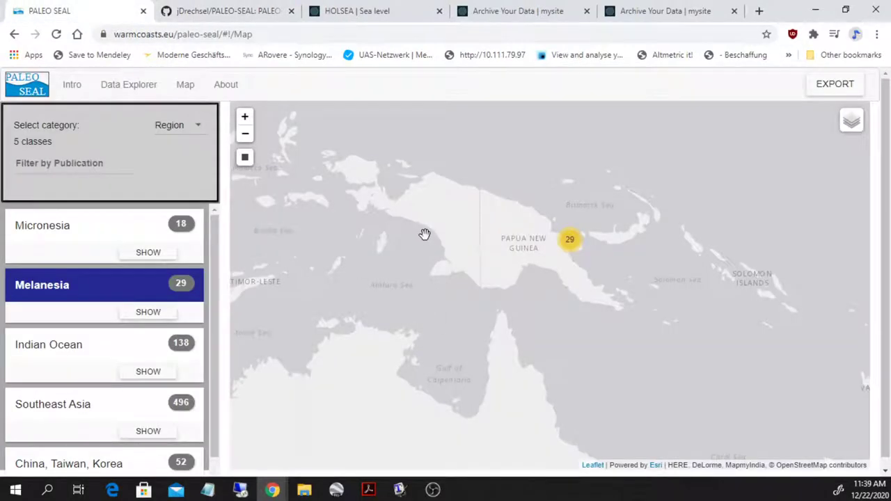
left_click(78, 89)
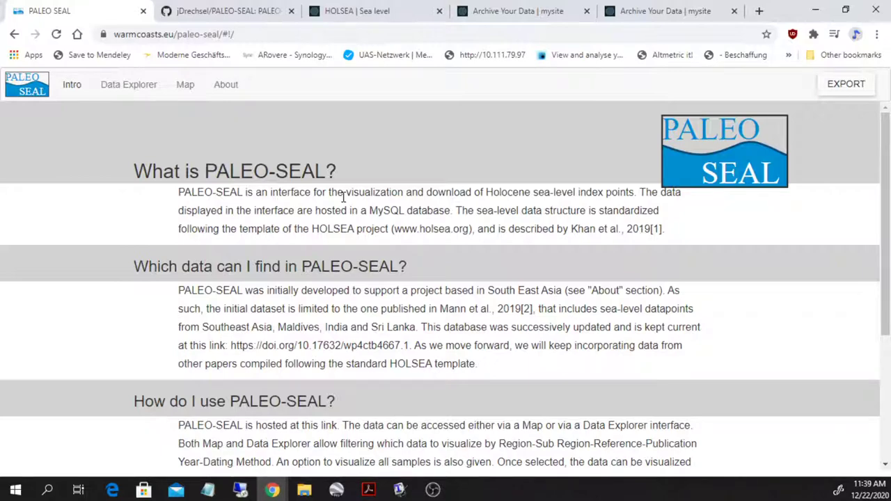
Step: On the PALEO-SEAL GitHub tab, scroll the README down to Working example and Acknowledgments
left_click(221, 11)
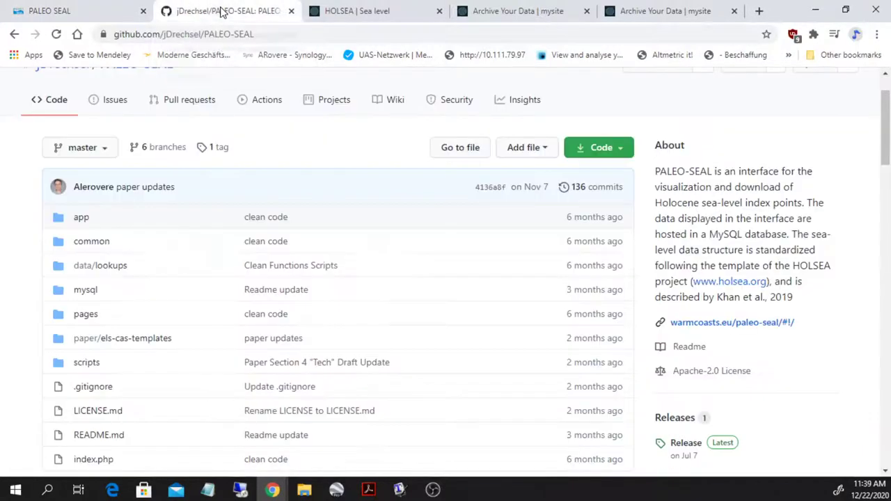
scroll(390, 236, "down", 8)
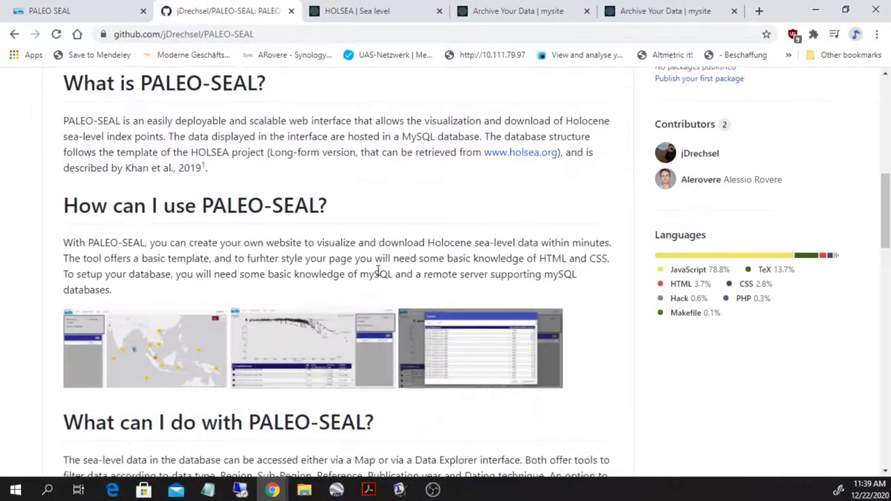
scroll(376, 278, "down", 4)
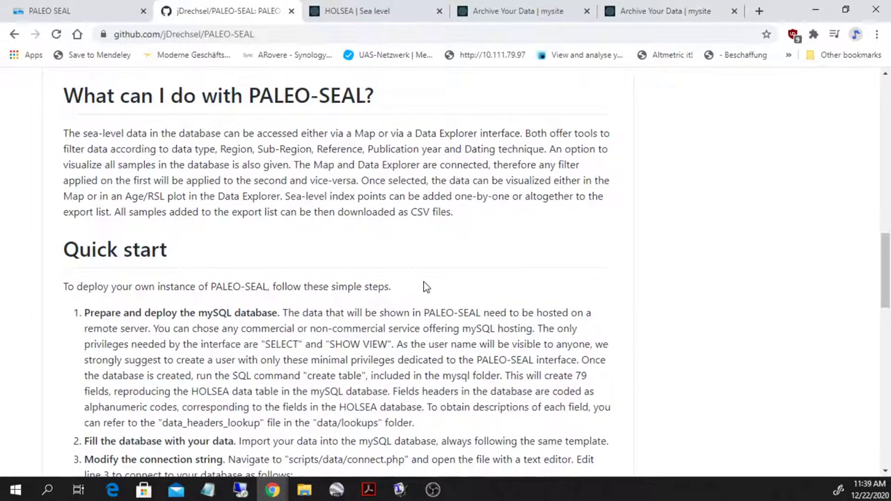
scroll(426, 279, "down", 4)
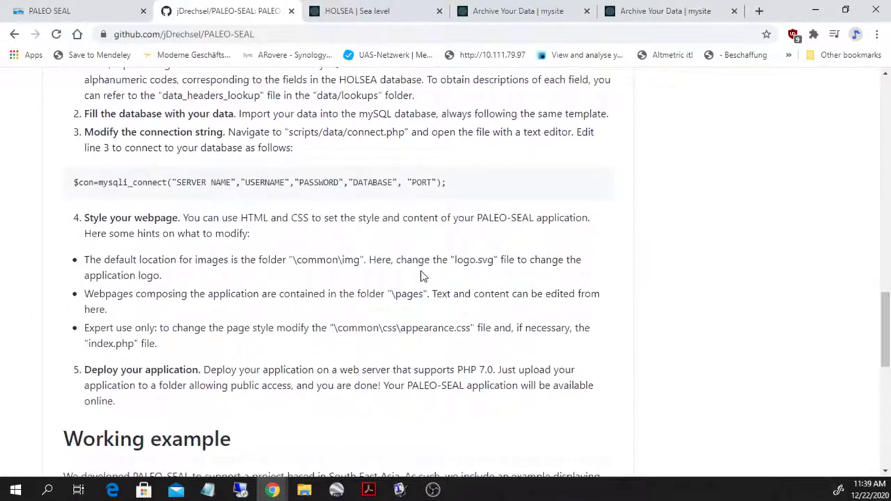
scroll(405, 265, "down", 1)
scroll(418, 269, "down", 1)
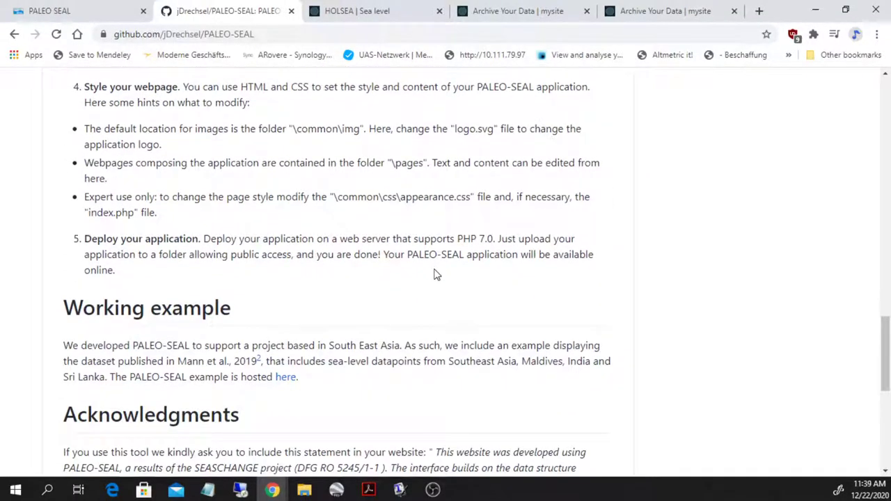
scroll(433, 273, "down", 1)
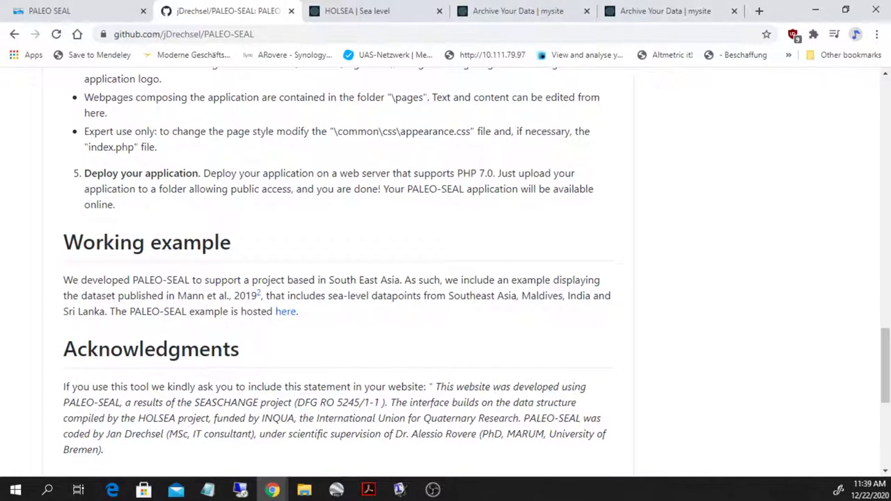